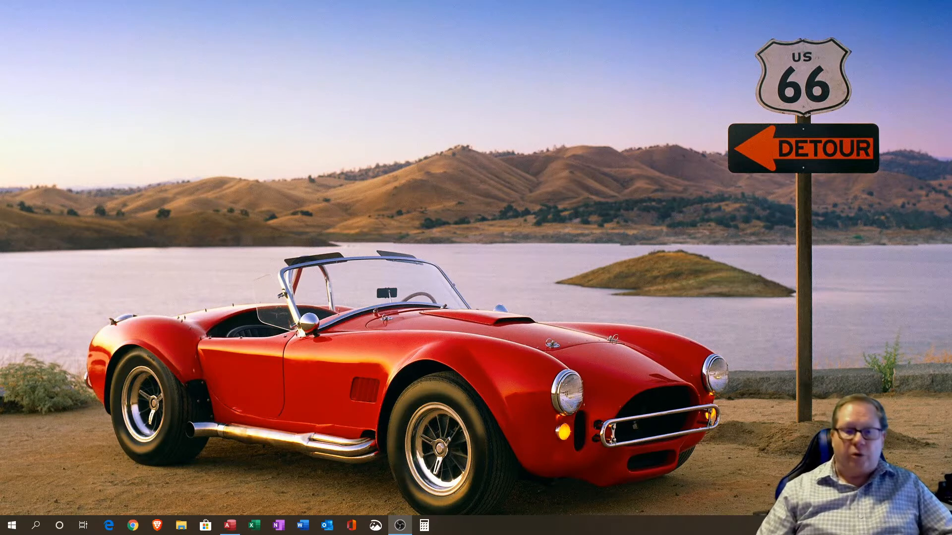
Step: Switch to Access and open the Figure-03 query in datasheet view
click(229, 525)
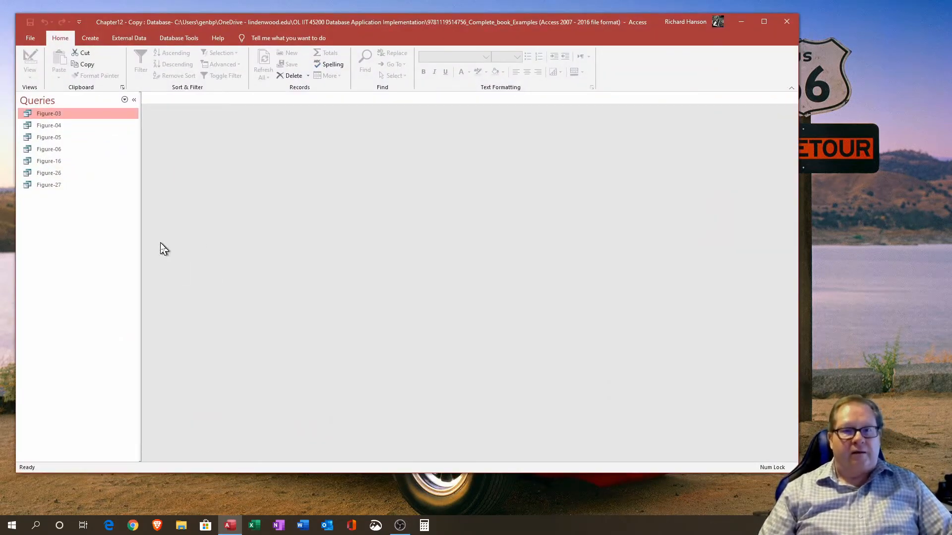
double_click(63, 114)
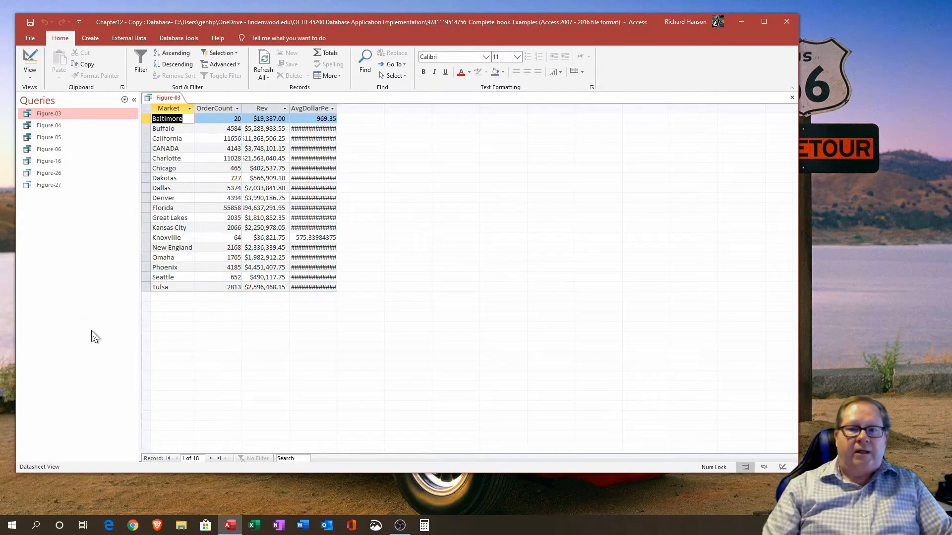
Step: Autofit the AvgDollarPerOrder and Rev column widths so their values display fully
double_click(339, 109)
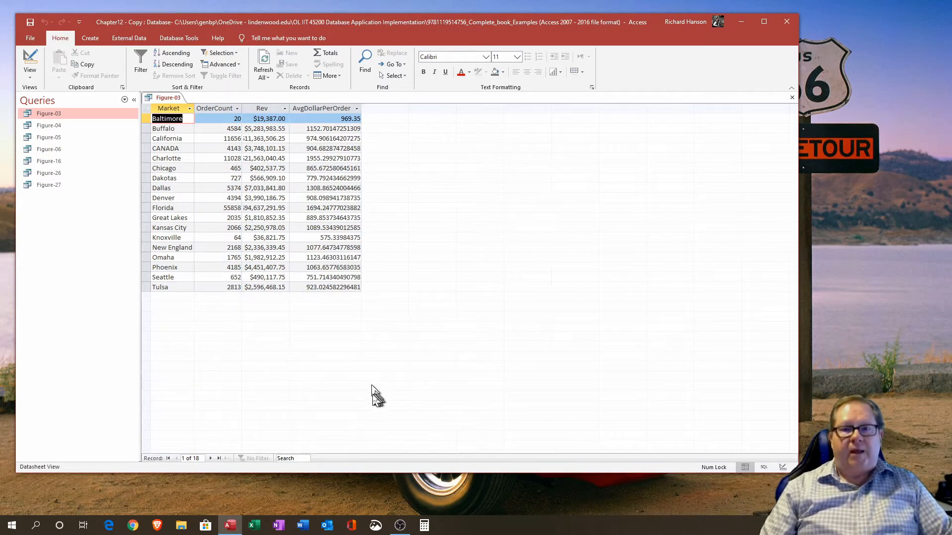
double_click(292, 104)
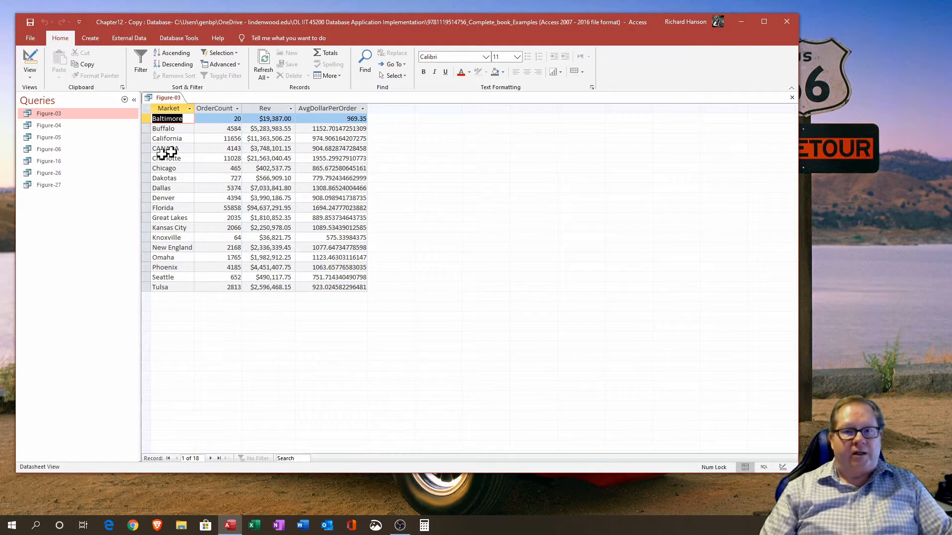
Step: Select the Market, OrderCount, Rev and AvgDollarPerOrder columns in turn to review their results
click(166, 109)
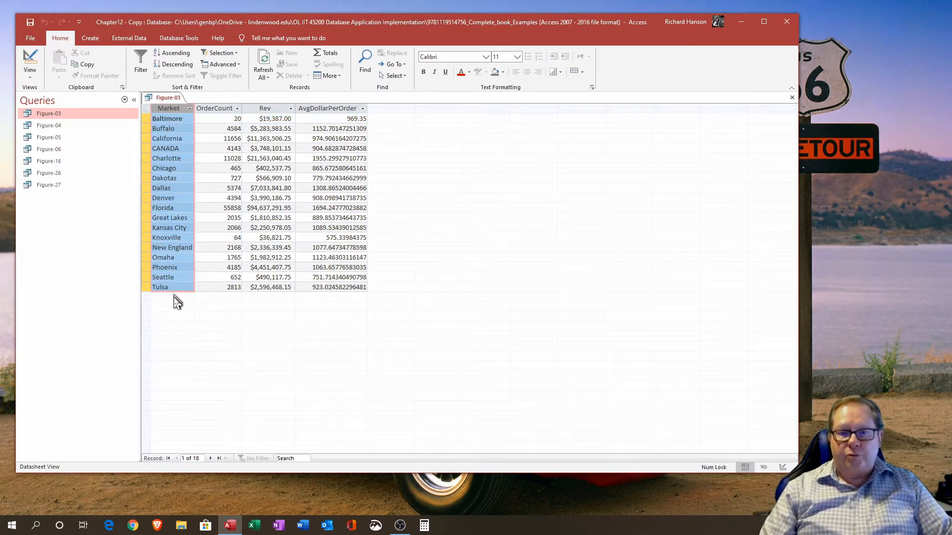
click(221, 109)
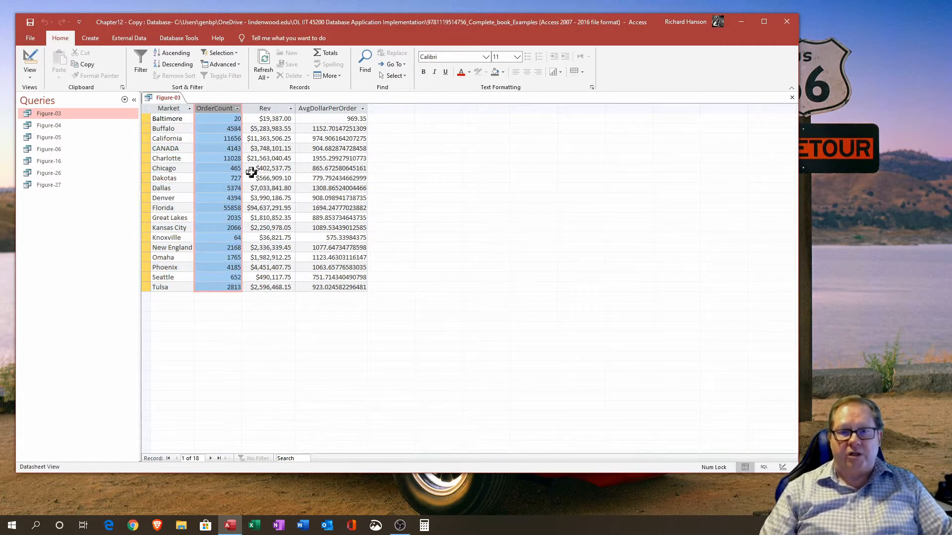
click(278, 108)
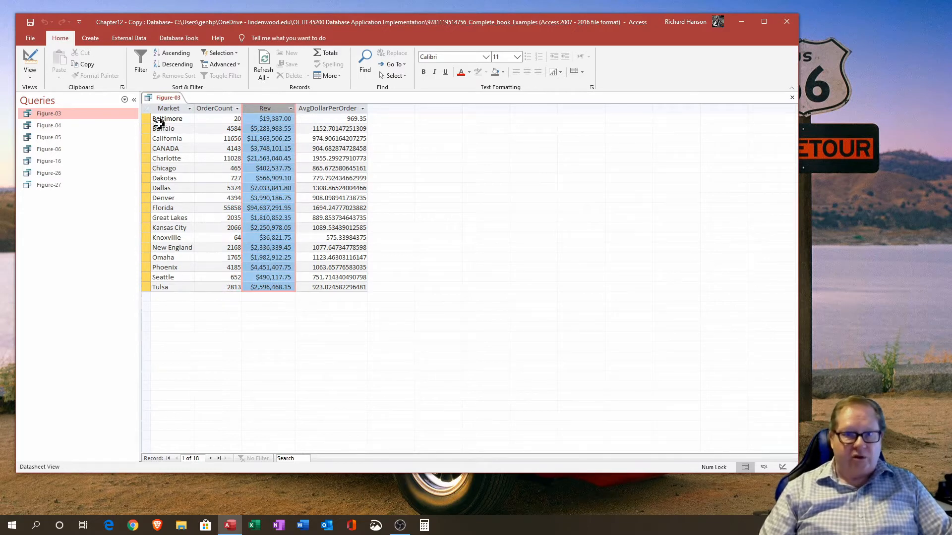
click(335, 109)
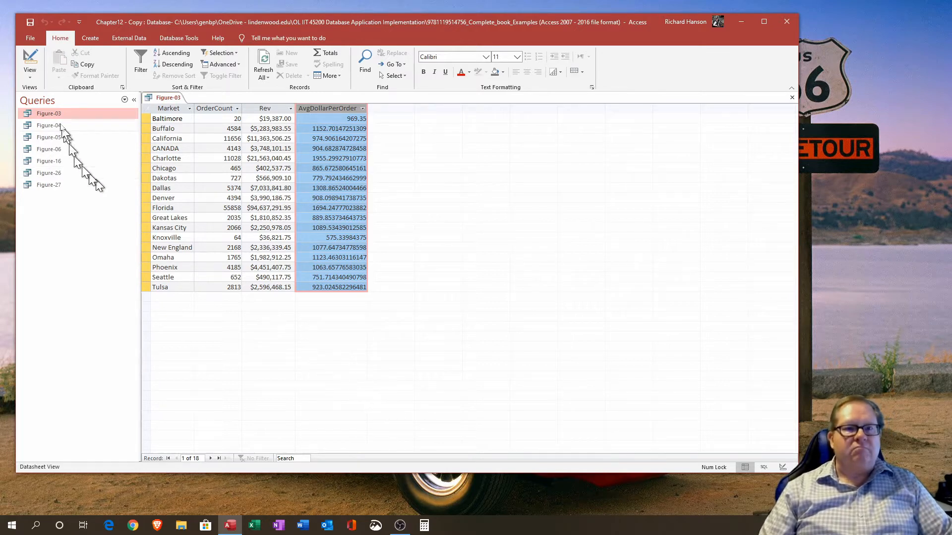
Step: Open the query in Design view, enlarge the design grid and widen its columns to inspect the Rev, OrderCount and AvgDollarPerOrder expressions
click(31, 64)
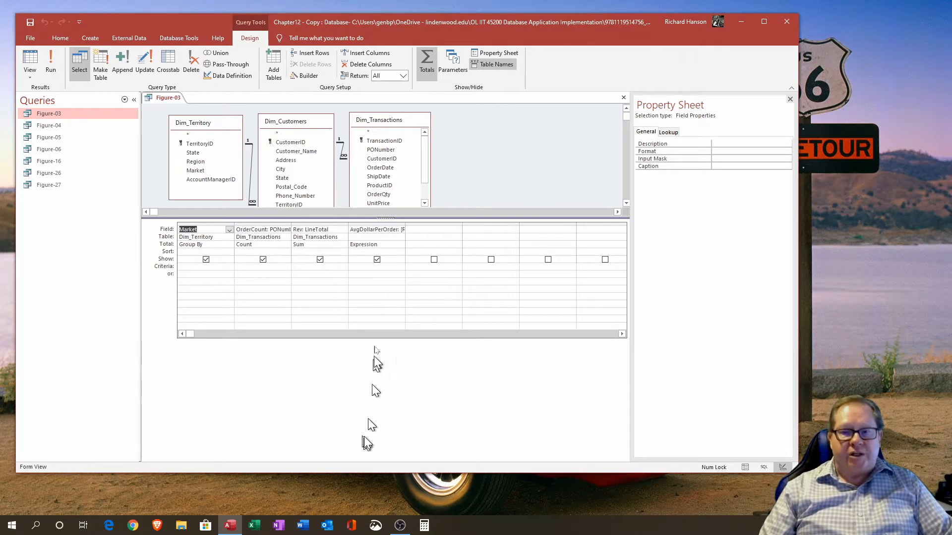
drag(383, 218, 383, 257)
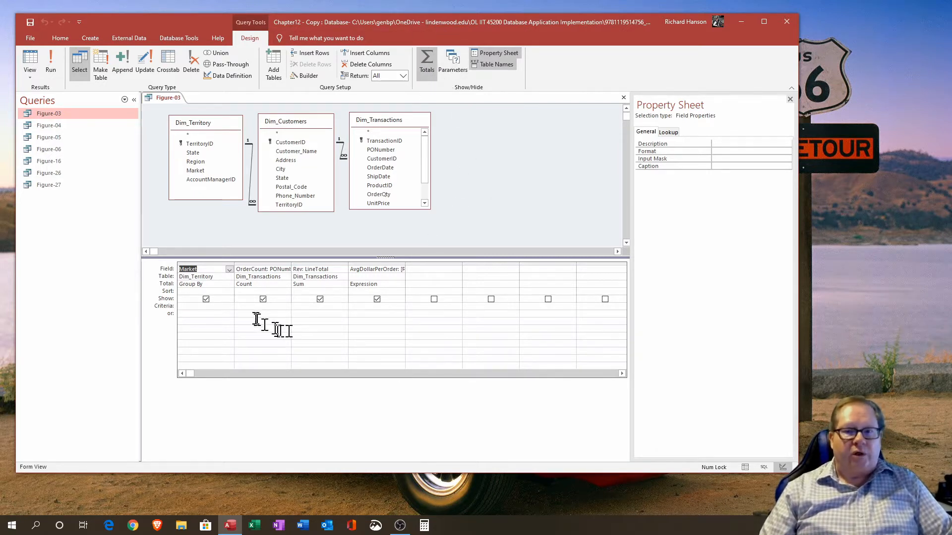
click(248, 264)
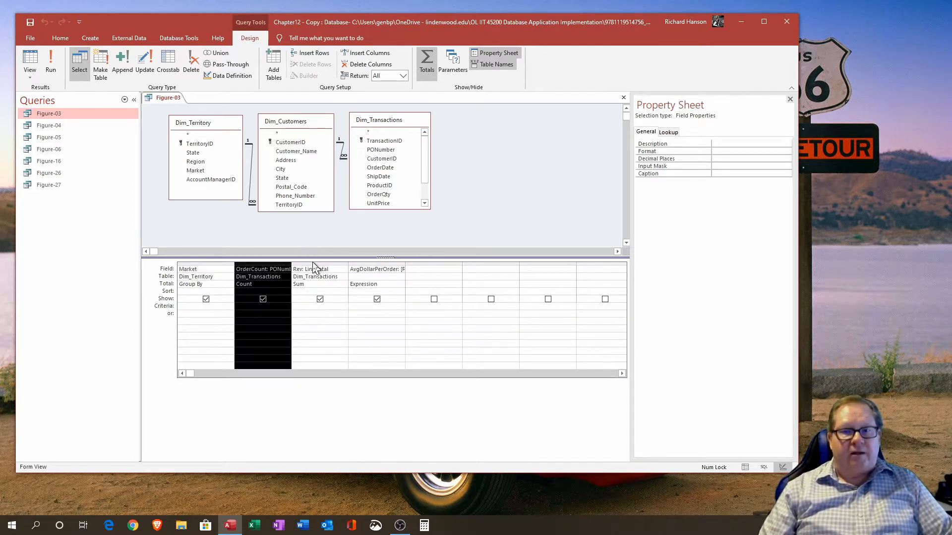
click(312, 262)
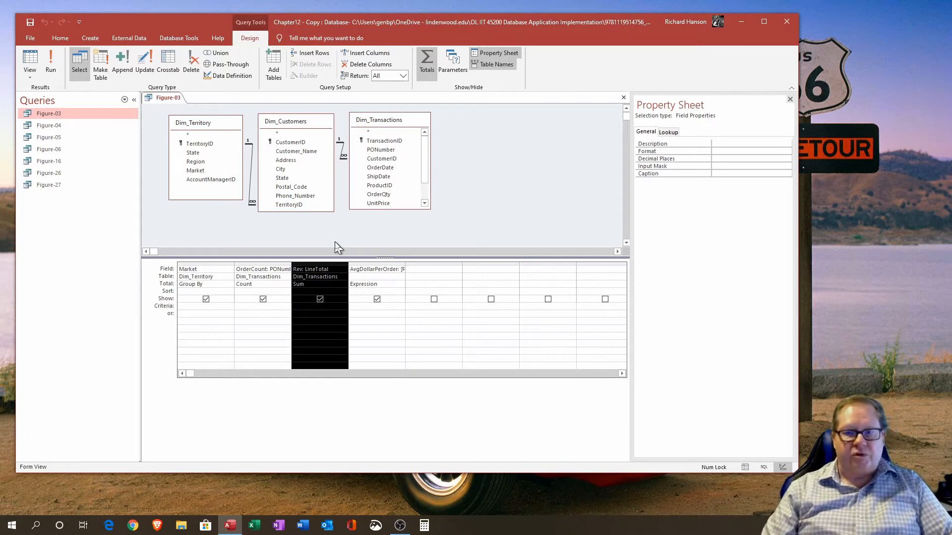
double_click(405, 263)
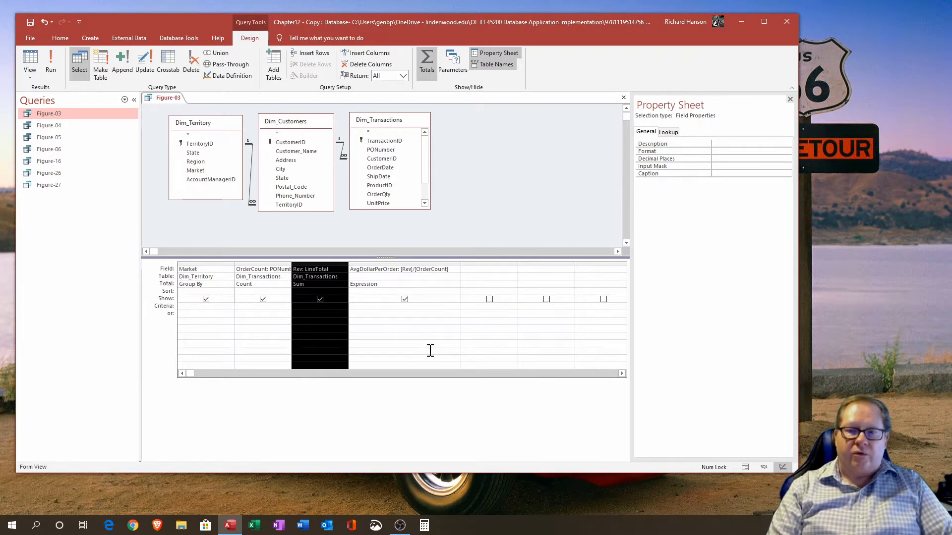
click(410, 269)
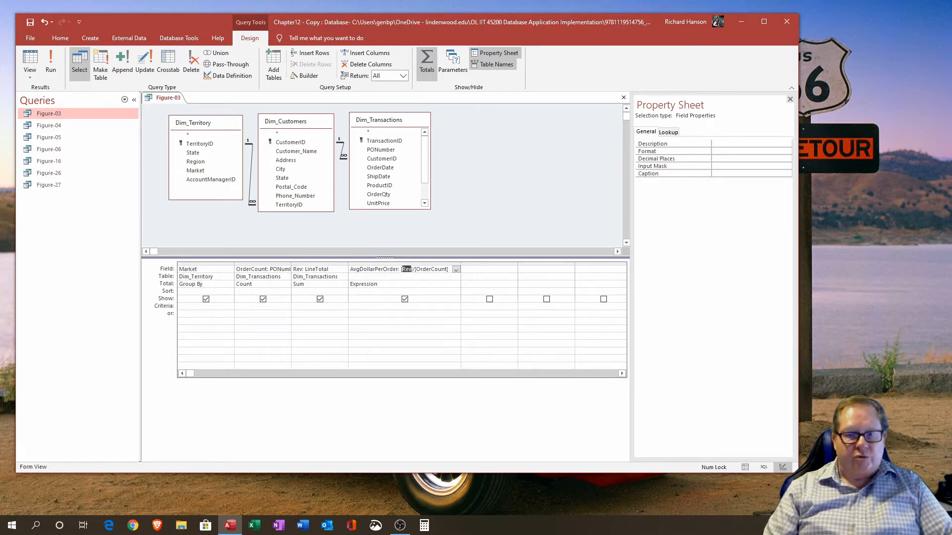
double_click(300, 268)
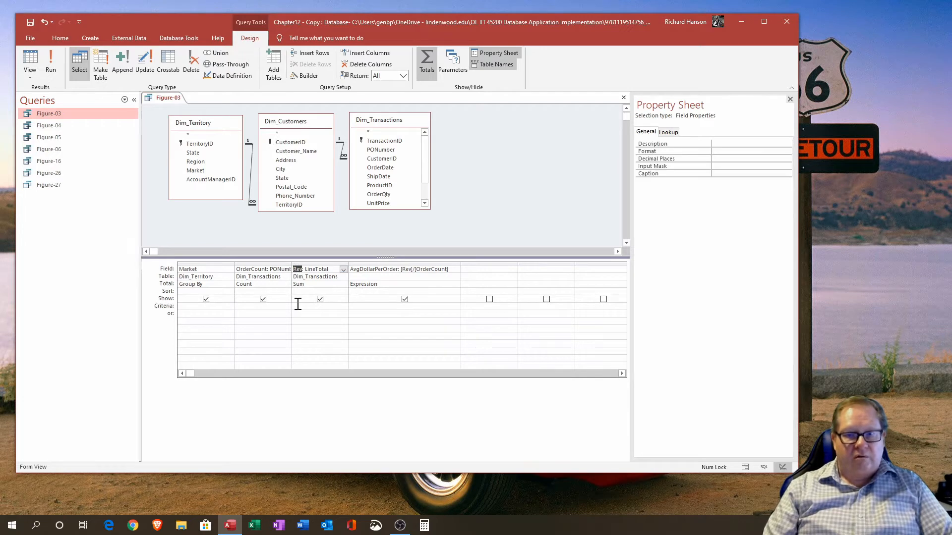
drag(329, 269, 307, 269)
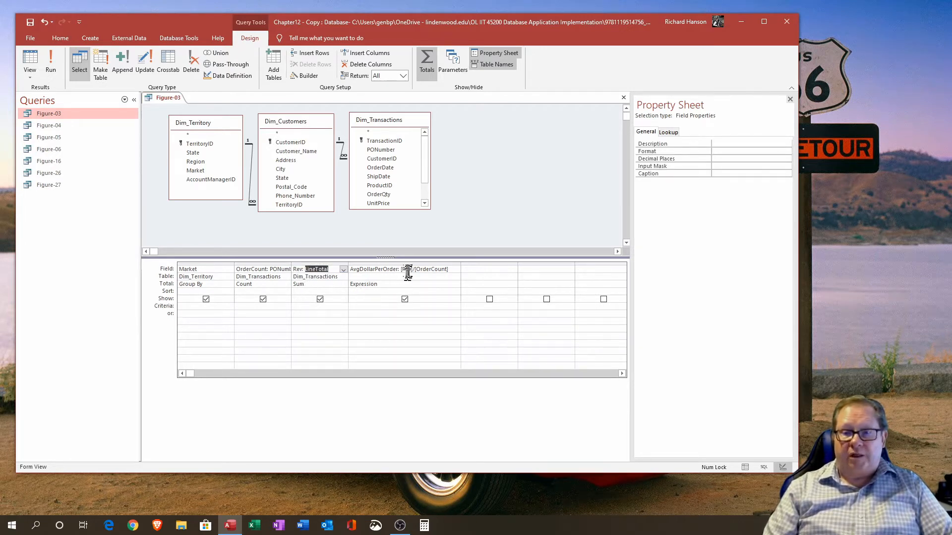
click(299, 270)
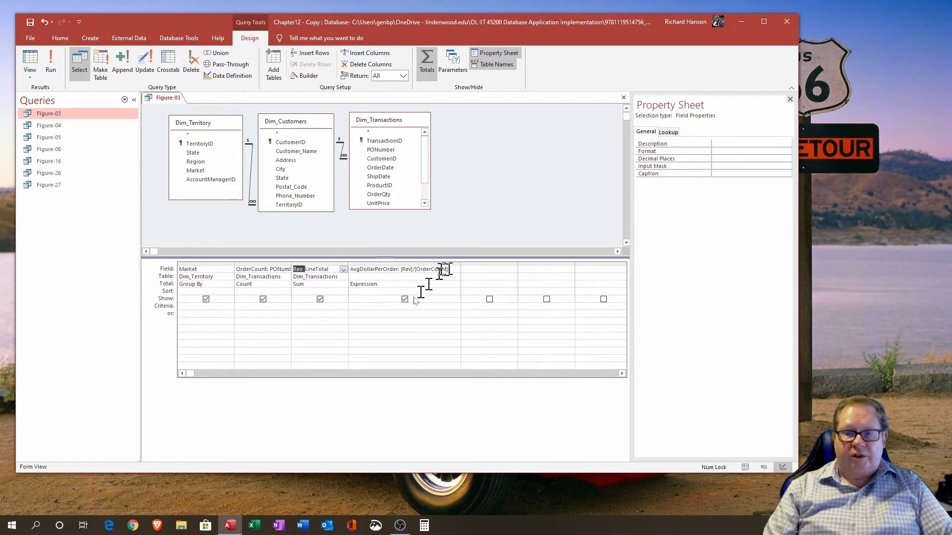
drag(267, 269, 310, 263)
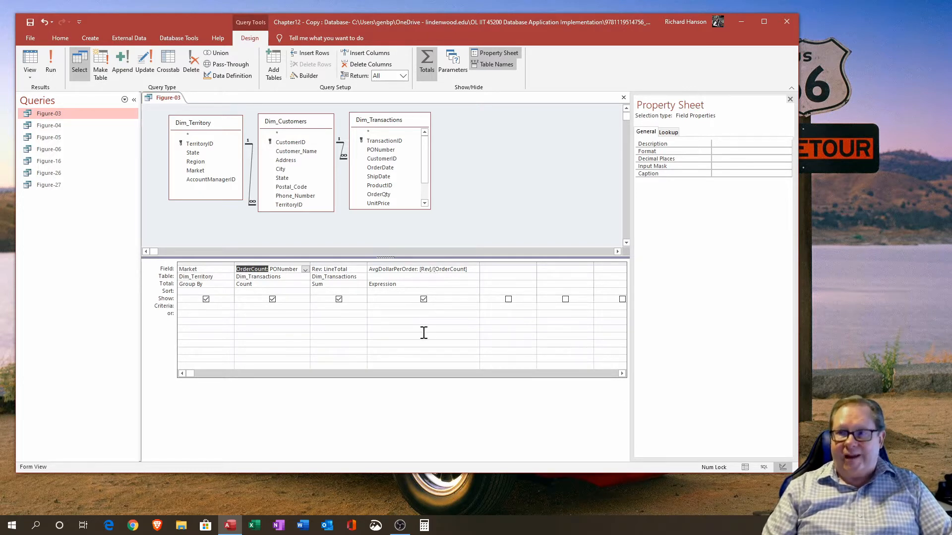
Step: Review the Total options and field list for the AvgDollarPerOrder column, keeping it as Expression
click(464, 285)
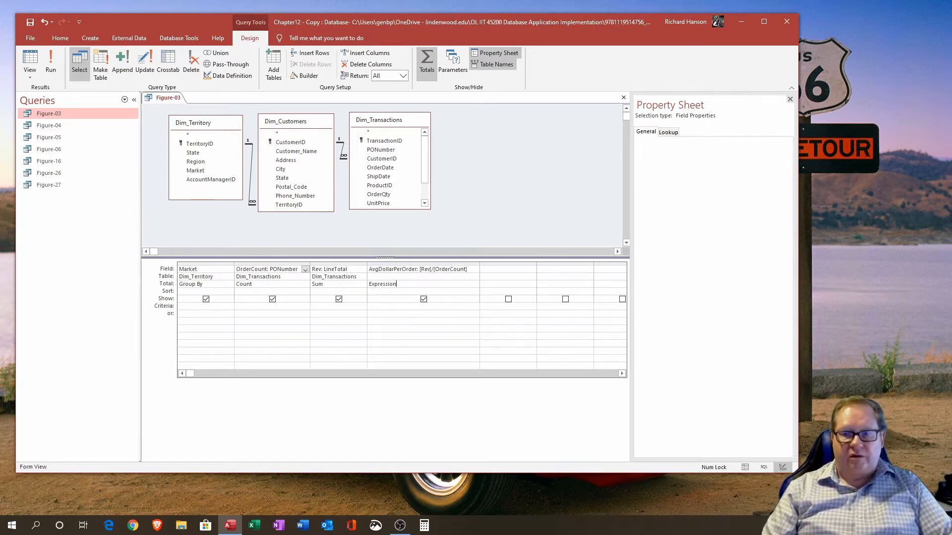
click(474, 285)
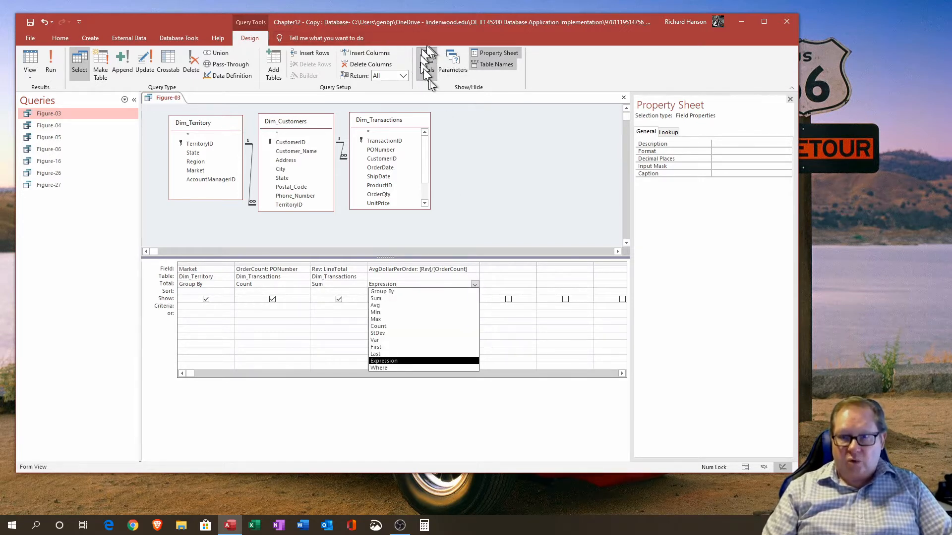
click(410, 361)
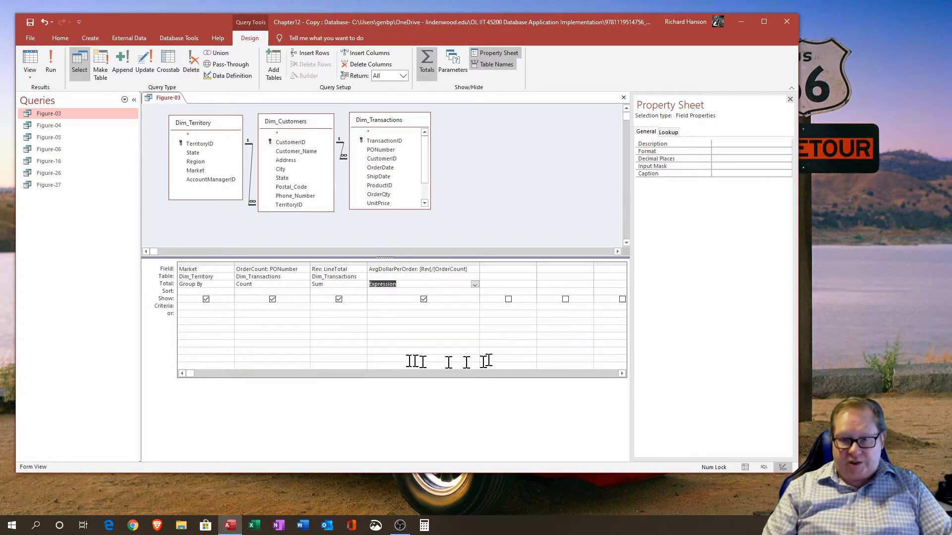
click(474, 285)
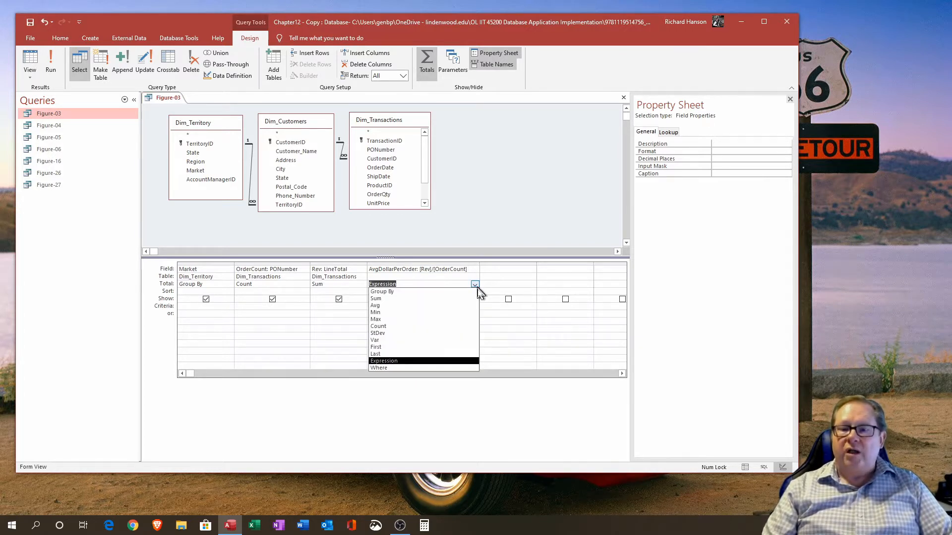
click(410, 305)
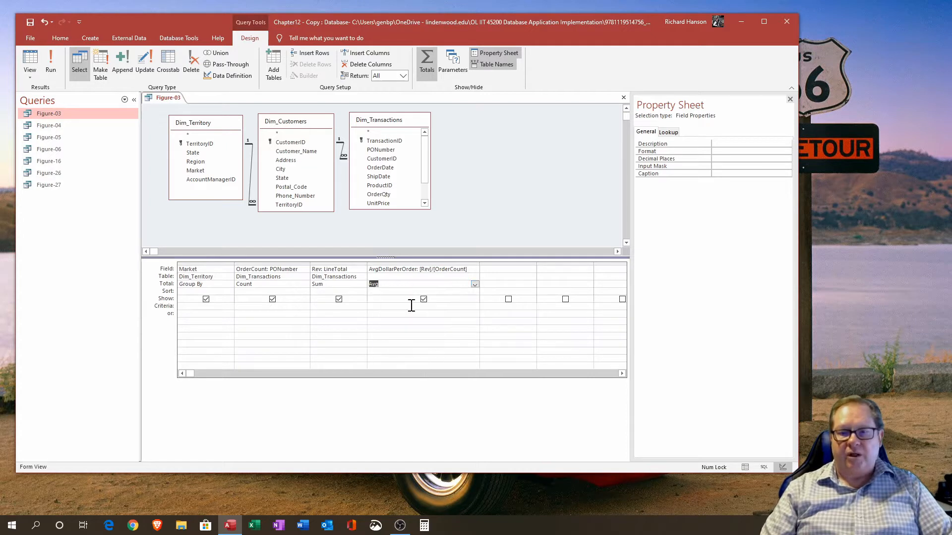
click(475, 269)
click(528, 399)
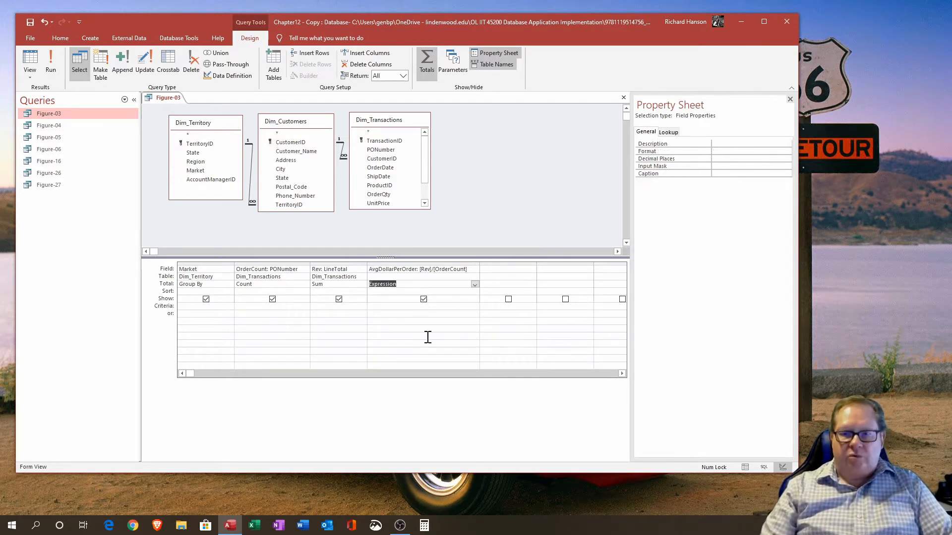
Step: Preview the query results, select the AvgDollarPerOrder column, and return to Design view
click(31, 62)
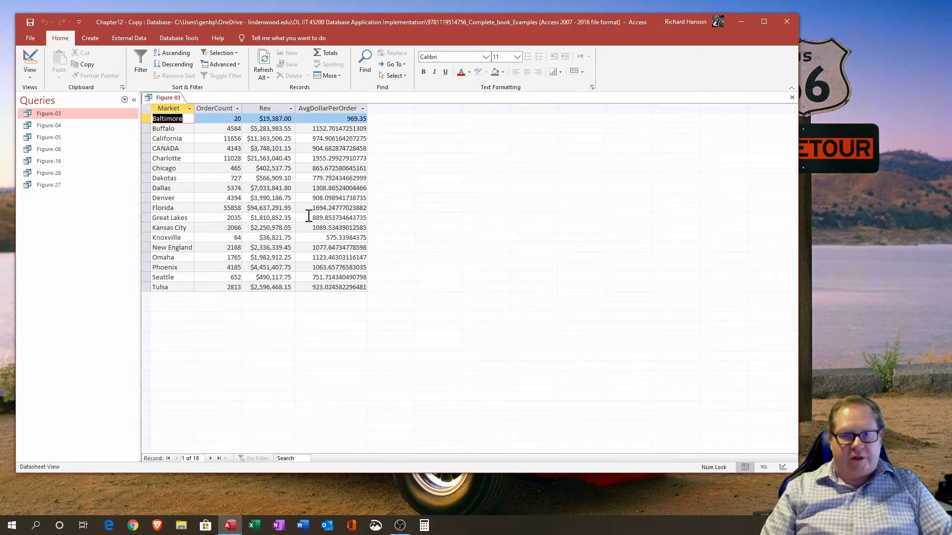
click(331, 108)
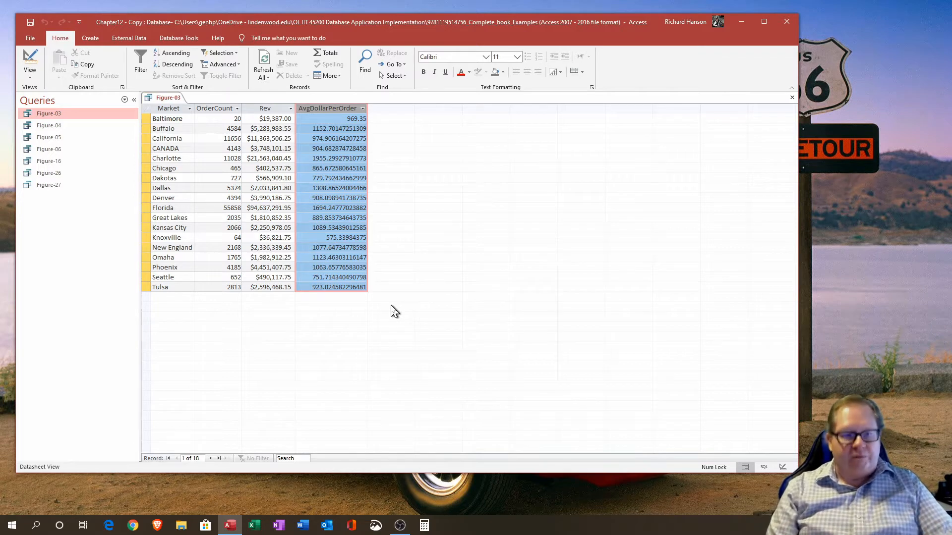
click(30, 62)
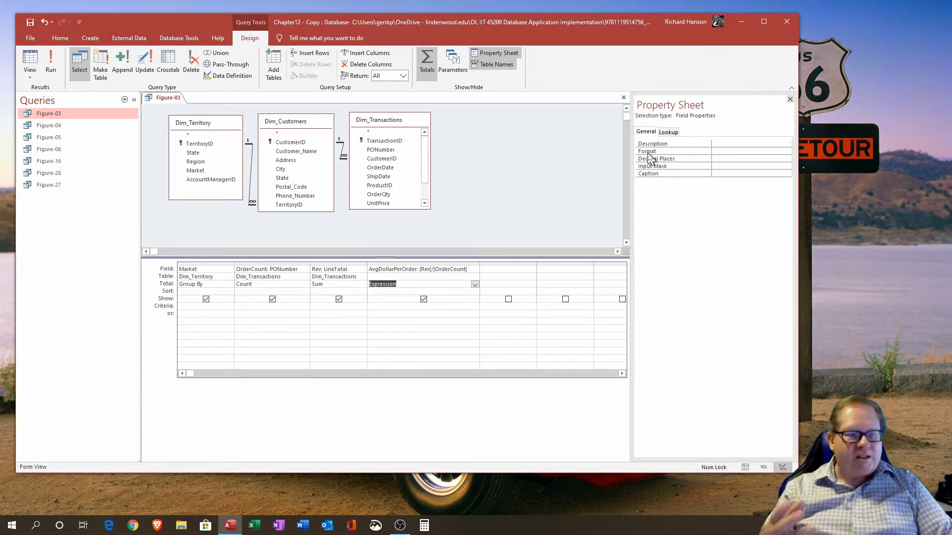
Step: Set the AvgDollarPerOrder field's format to Currency with 2 decimal places and view the results
click(724, 151)
click(787, 152)
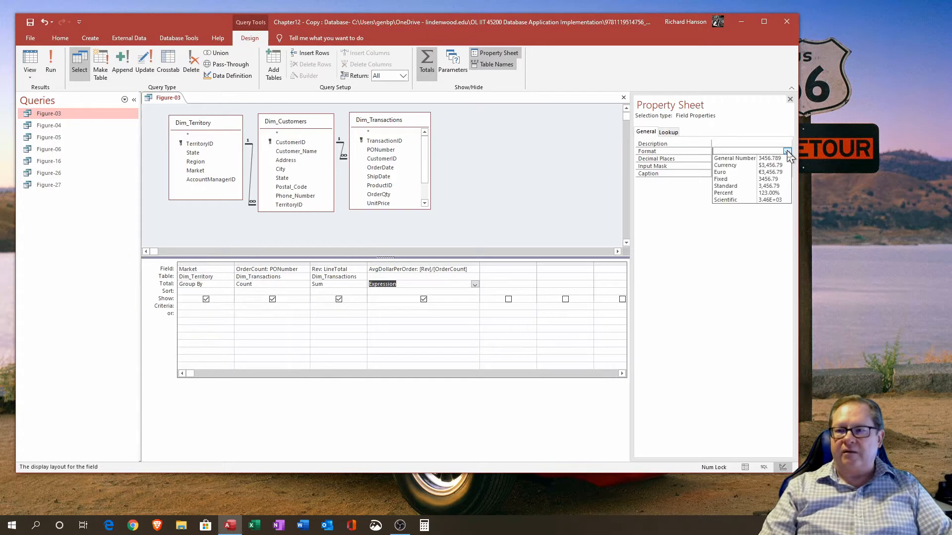
click(749, 167)
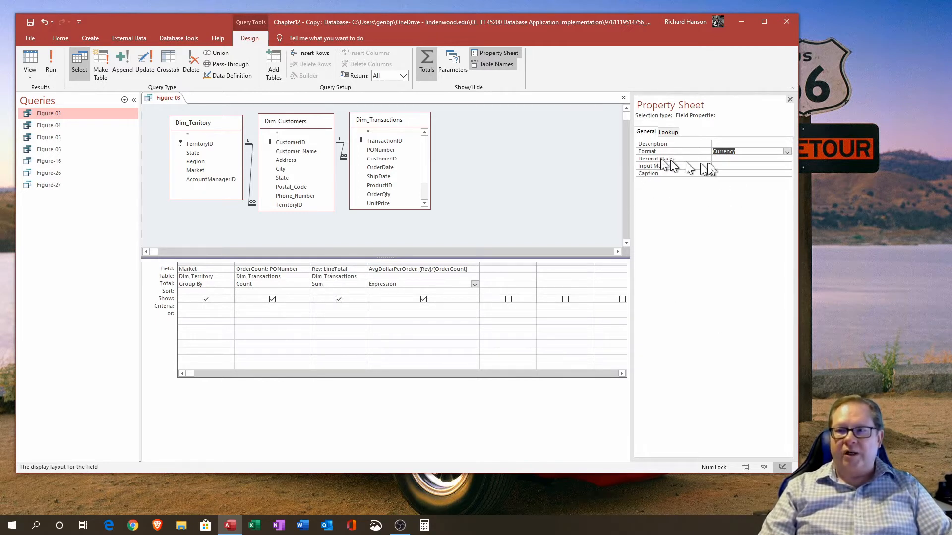
click(717, 160)
click(787, 159)
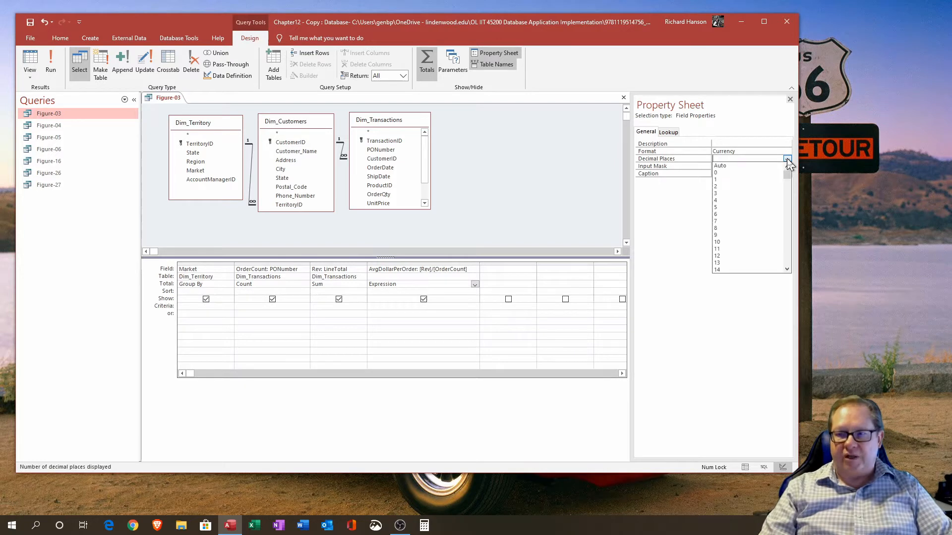
click(739, 187)
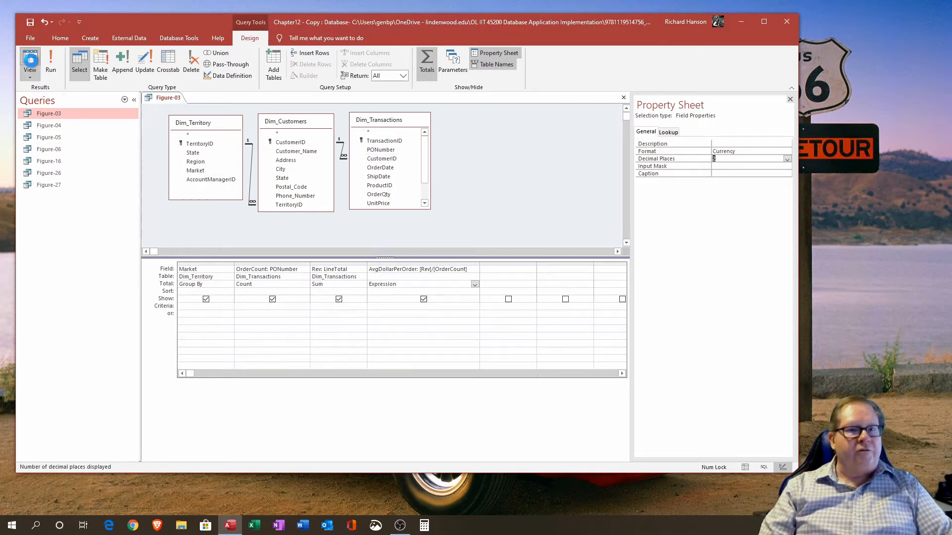
click(30, 62)
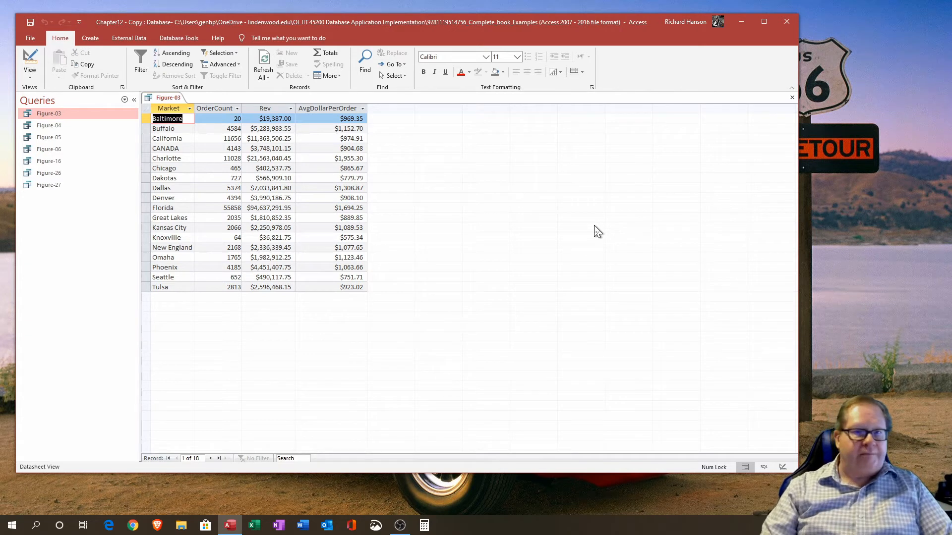
Step: Close the Figure-03 query saving its design changes, and open the Figure-04 query
click(793, 99)
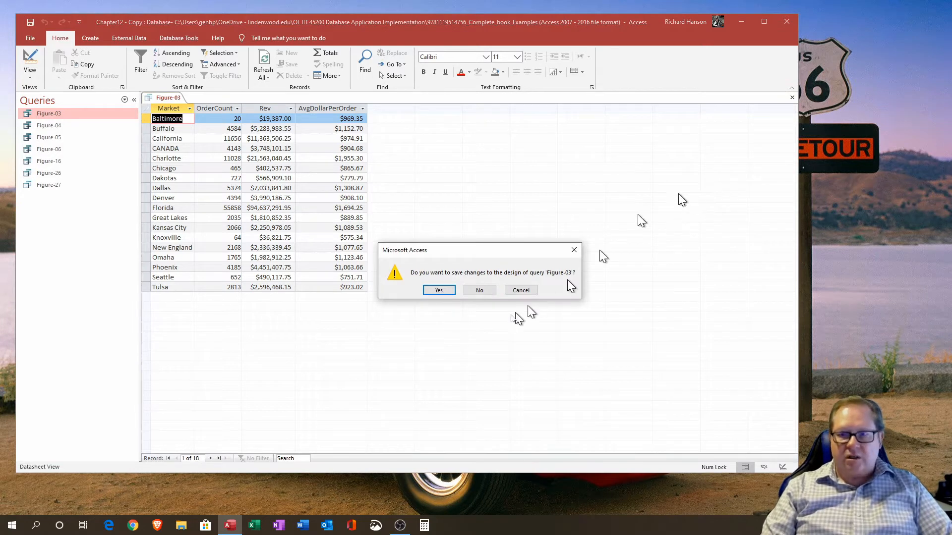
click(439, 291)
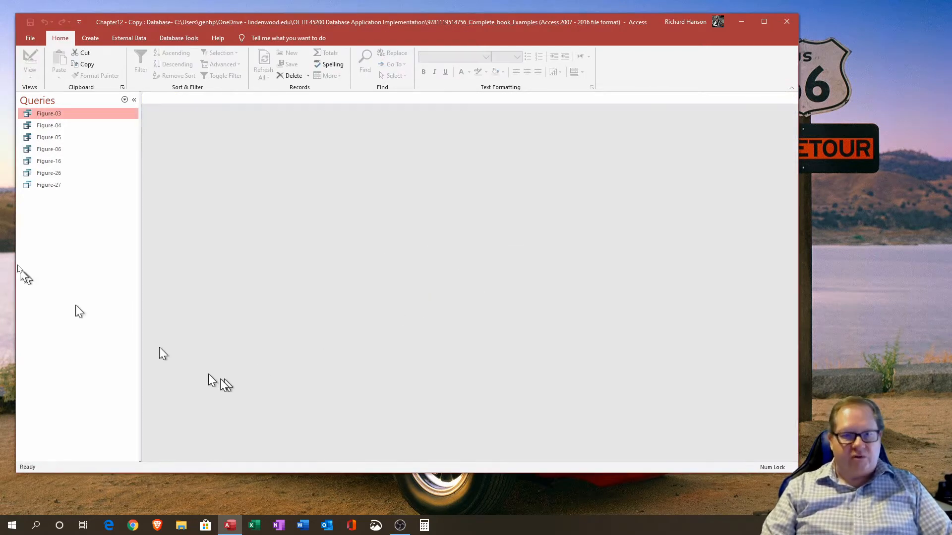
double_click(50, 127)
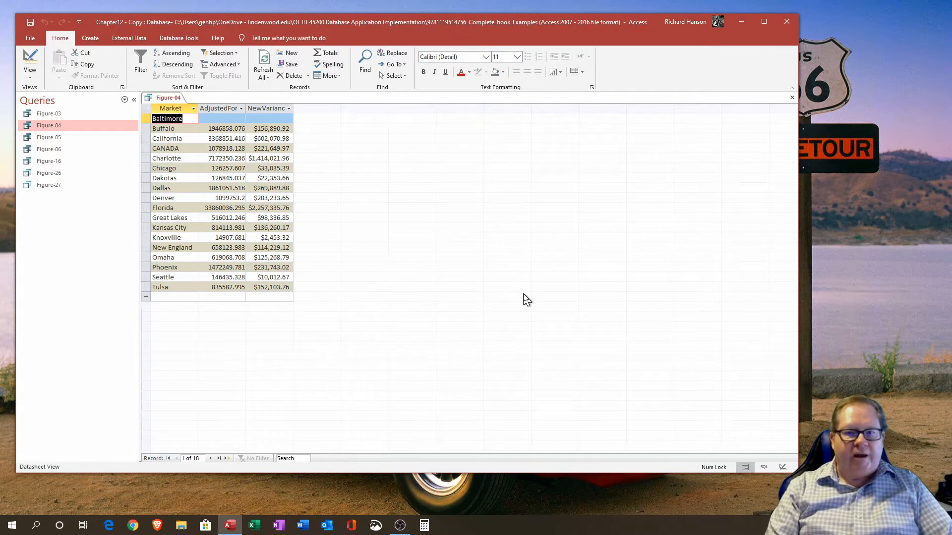
Step: Widen the Market, AdjustedForecast and NewVariance columns in the Figure-04 datasheet to fit their contents
click(174, 109)
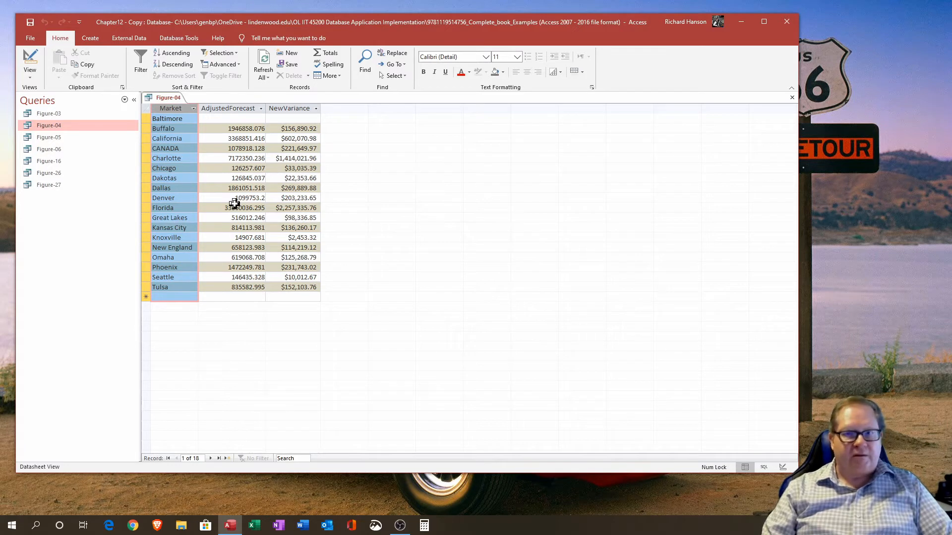
click(234, 109)
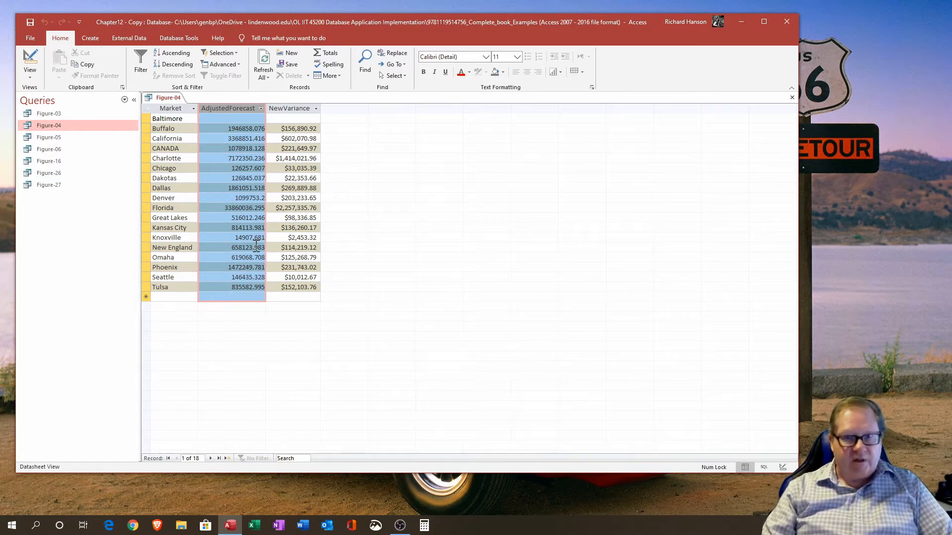
click(286, 108)
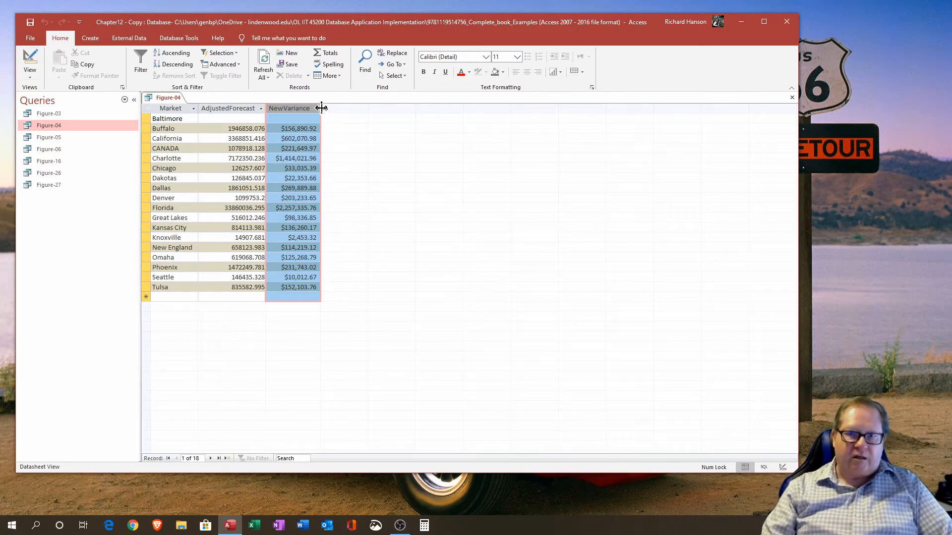
drag(321, 107, 328, 108)
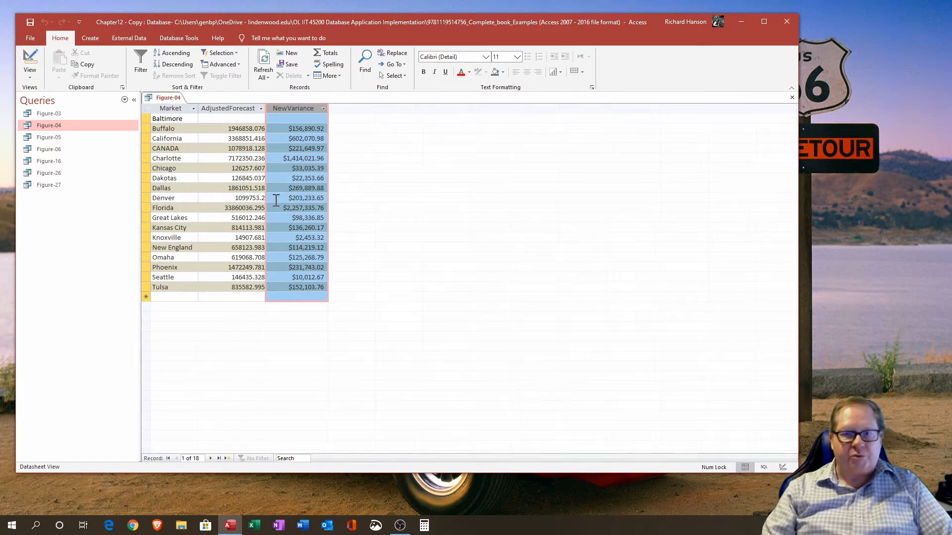
Step: Switch to Design view and widen the AdjustedForecast and NewVariance columns in the query grid
click(30, 62)
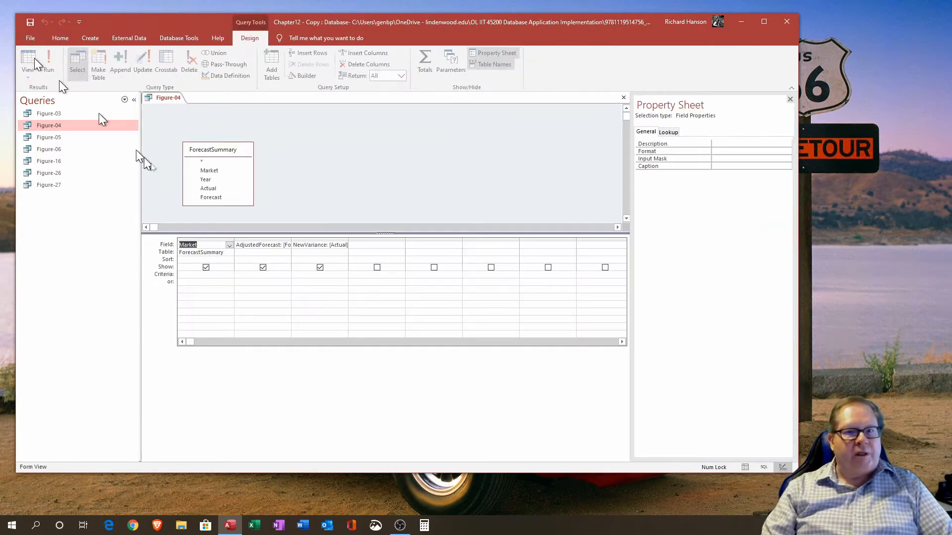
double_click(291, 239)
double_click(313, 245)
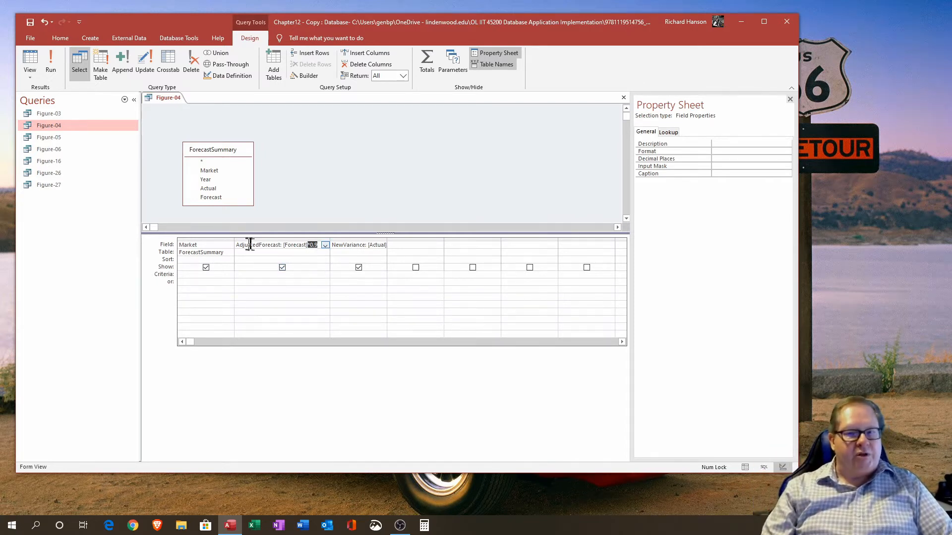
click(391, 240)
double_click(388, 240)
Step: Set the Format of both the NewVariance and AdjustedForecast fields to Currency
click(398, 275)
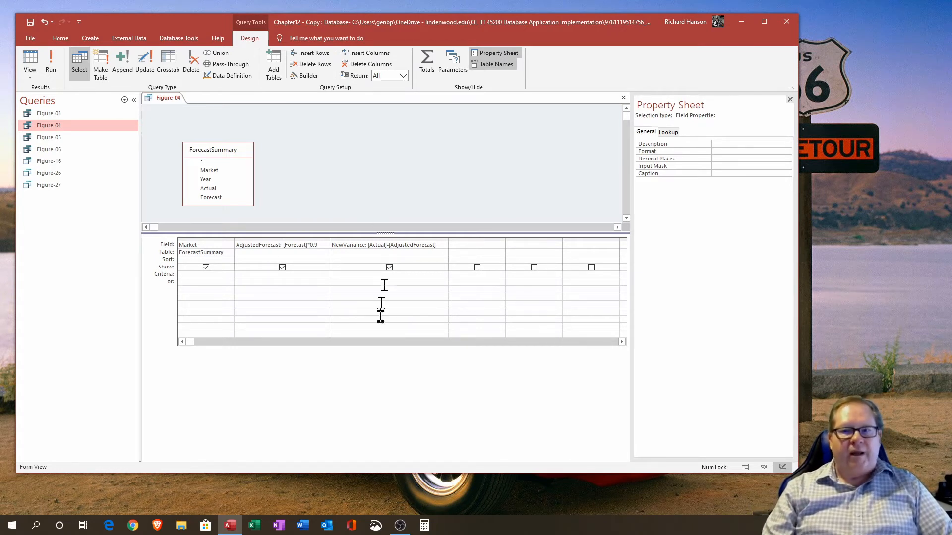
click(754, 151)
click(788, 151)
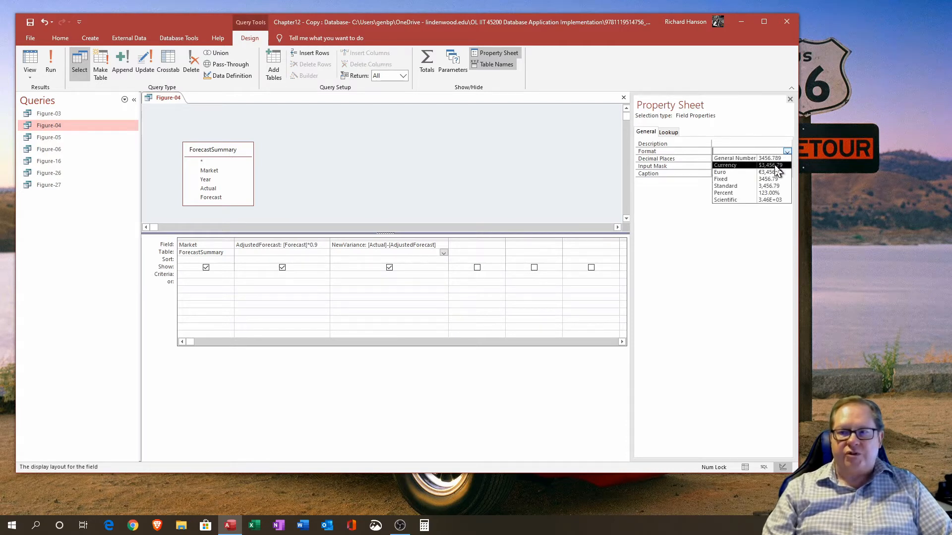
click(776, 166)
click(294, 254)
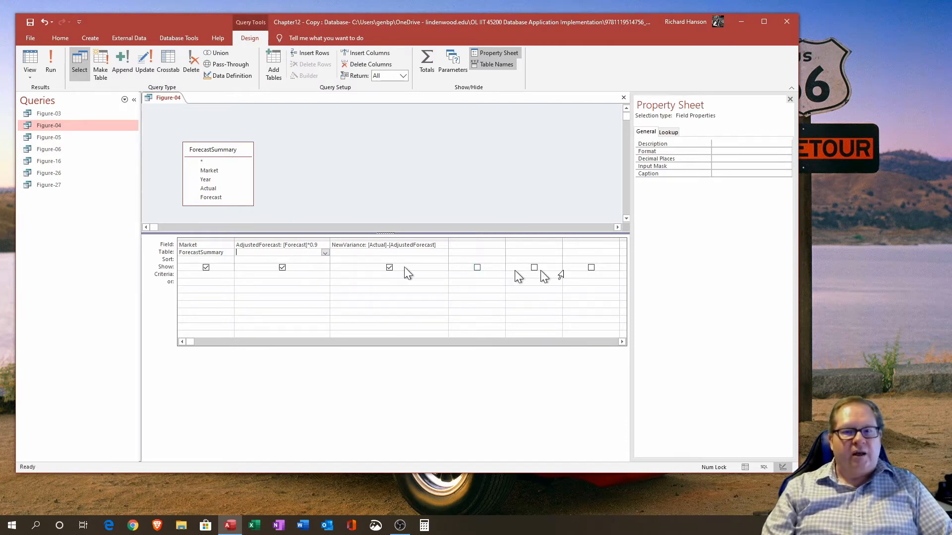
click(737, 151)
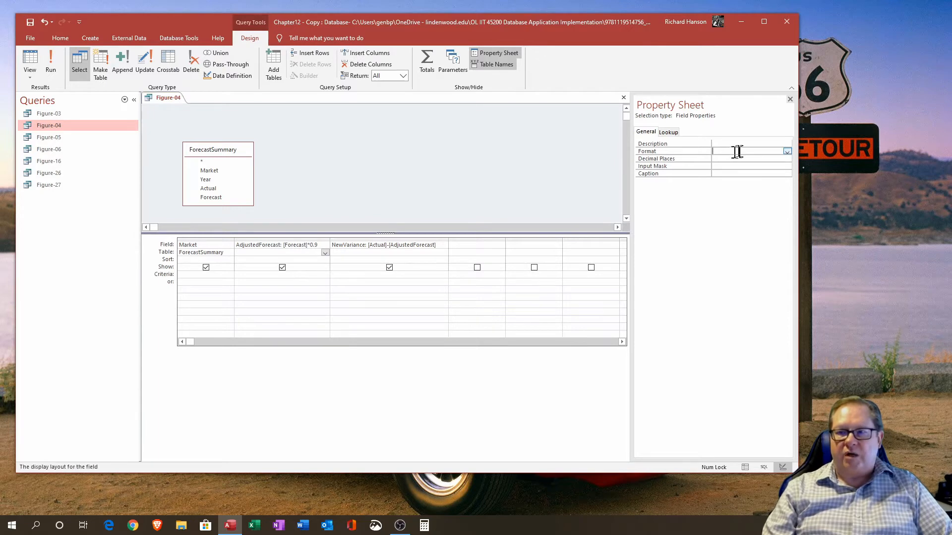
click(788, 152)
click(778, 165)
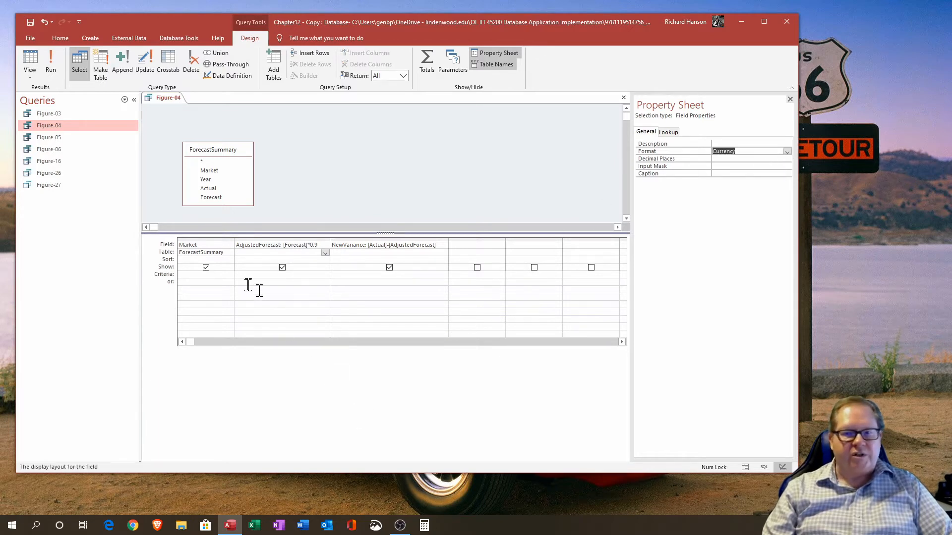
Step: Switch to Datasheet view and inspect the currency-formatted AdjustedForecast and NewVariance values
click(31, 62)
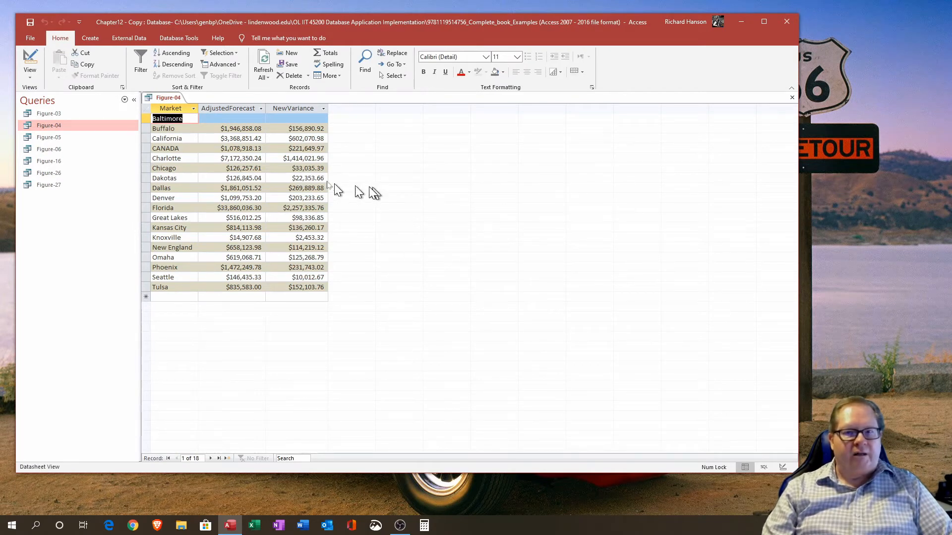
drag(286, 129, 326, 129)
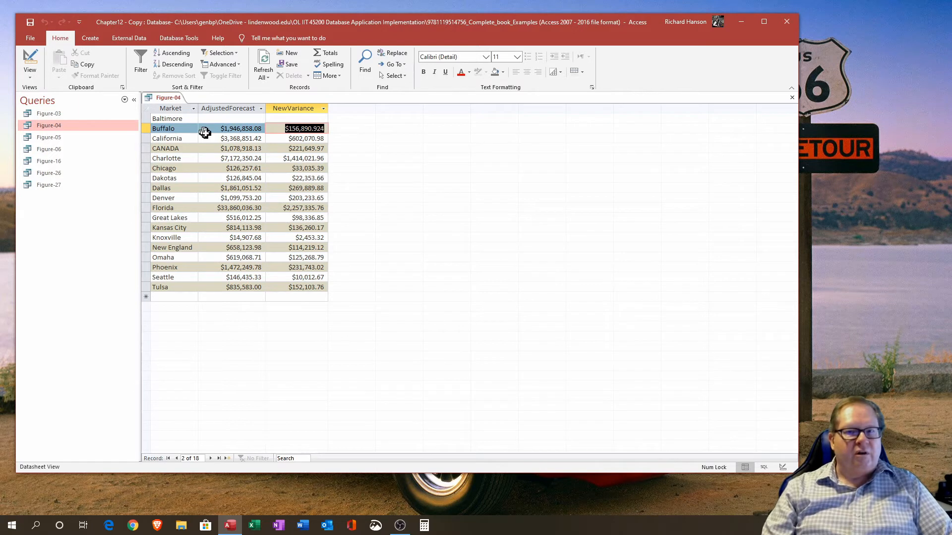
click(213, 119)
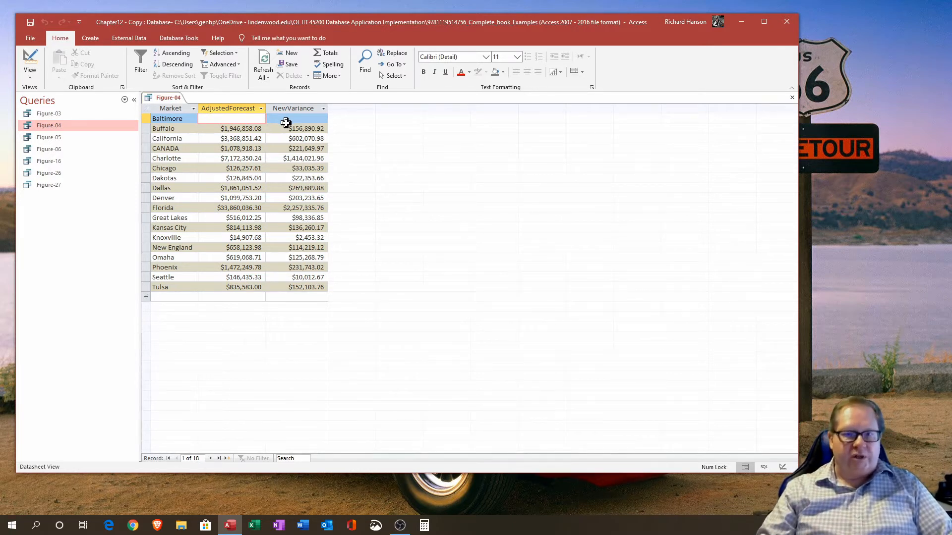
Step: Close the Figure-04 query saving its design changes, and open the Figure-05 query
click(146, 118)
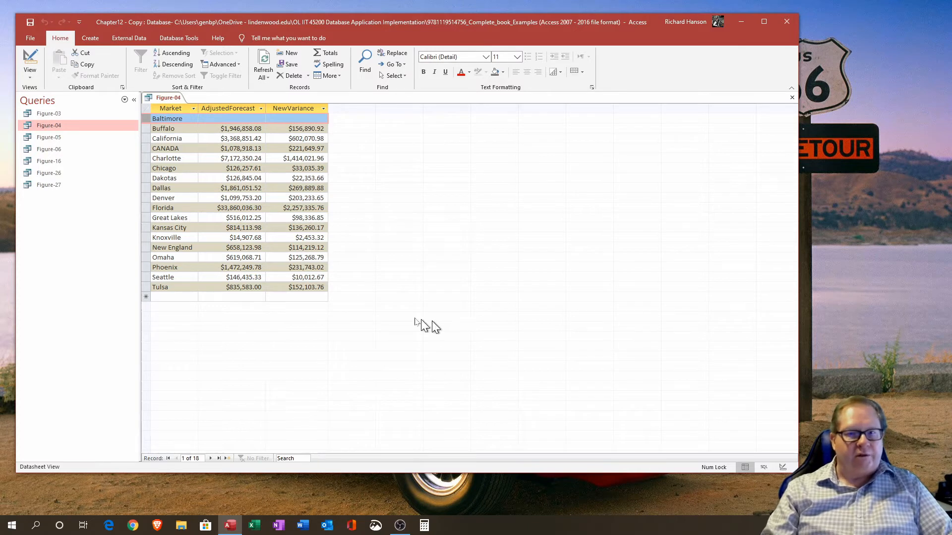
click(792, 98)
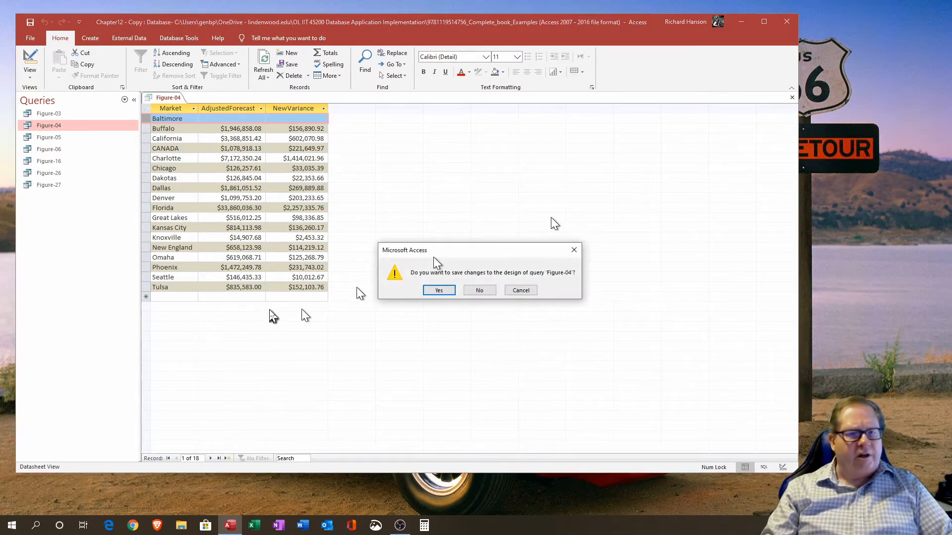
click(438, 290)
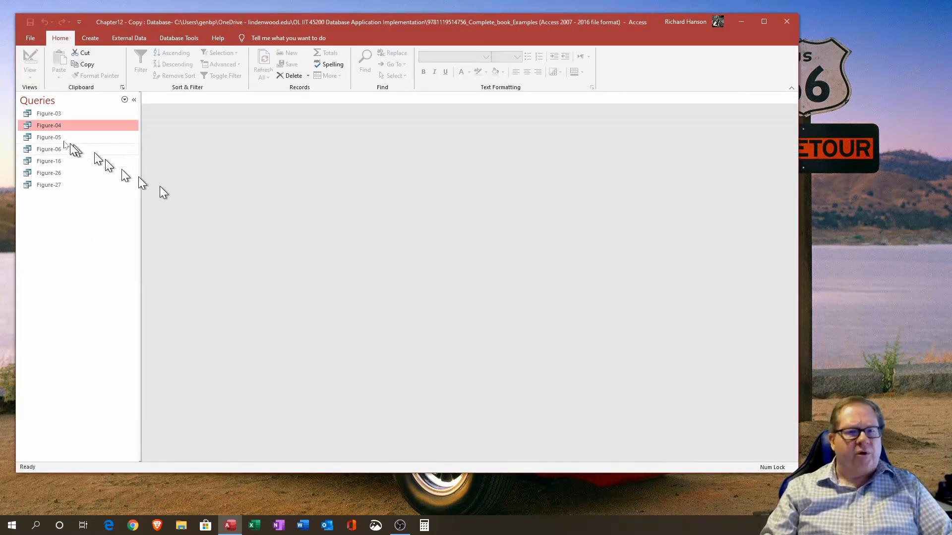
double_click(50, 137)
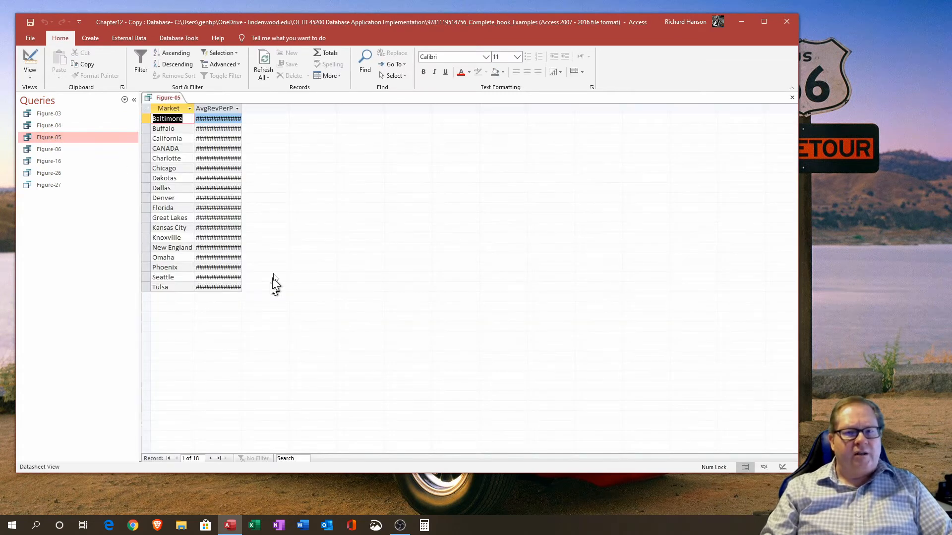
Step: Widen the Market and AvgRevPerPeriod columns in the Figure-05 datasheet to show their values
double_click(242, 108)
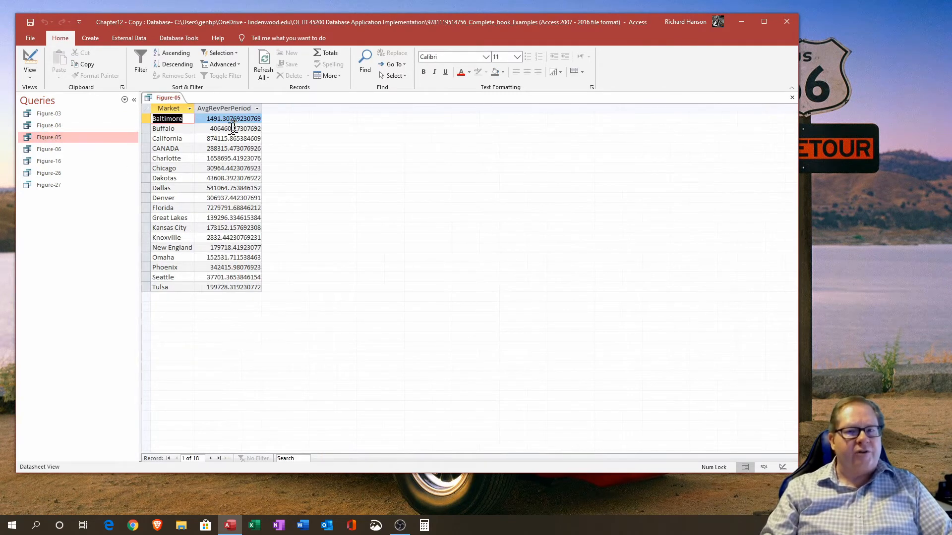
double_click(195, 107)
drag(198, 109, 207, 109)
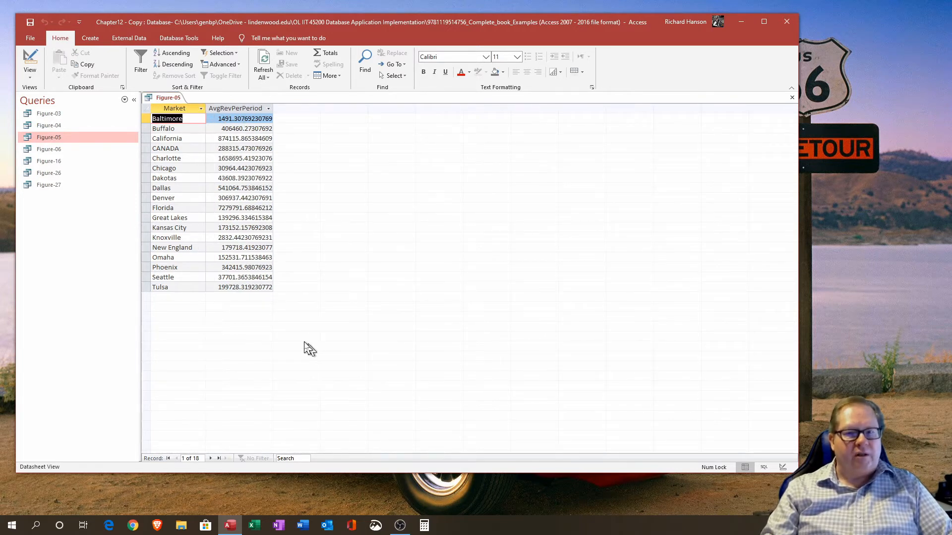
Step: Switch to Design view and examine the AvgRevPerPeriod Sum expression and the Total settings of both columns
click(30, 62)
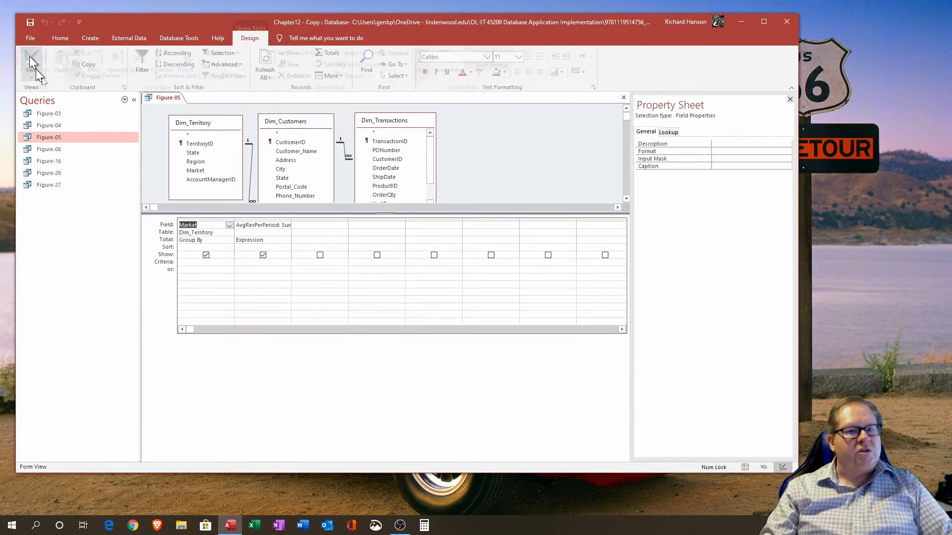
double_click(291, 217)
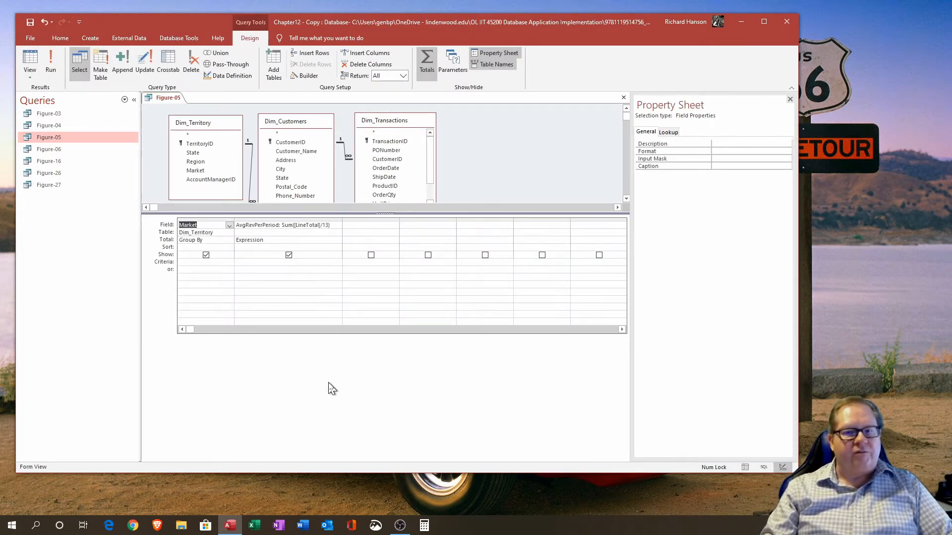
drag(233, 222, 248, 222)
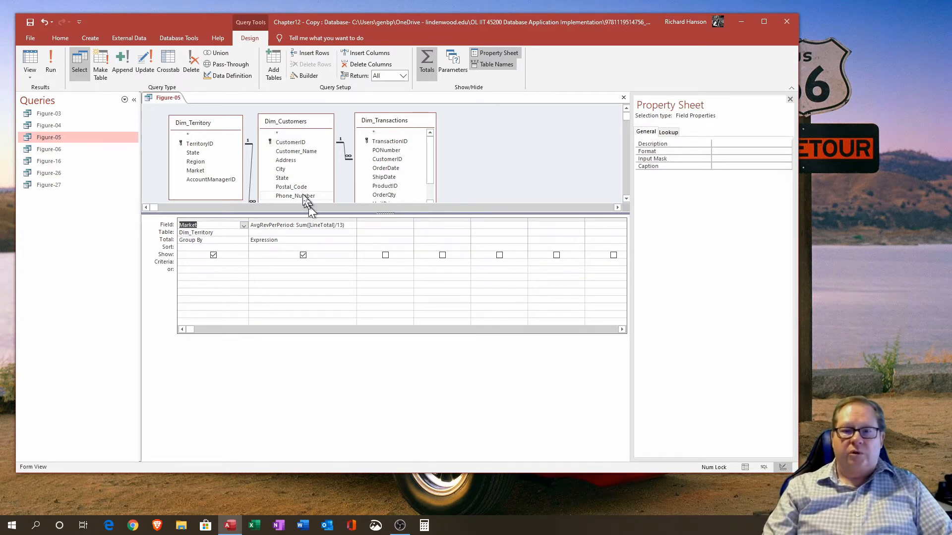
click(304, 225)
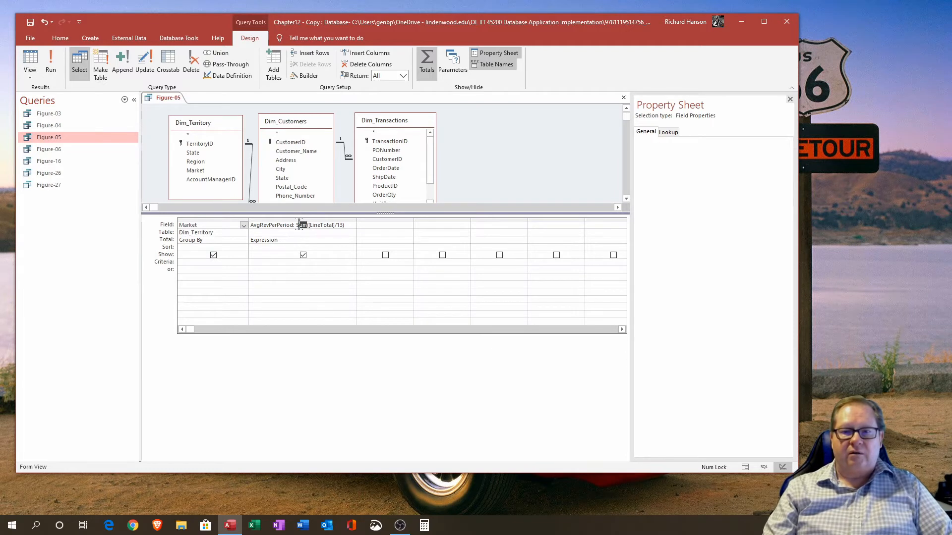
double_click(301, 226)
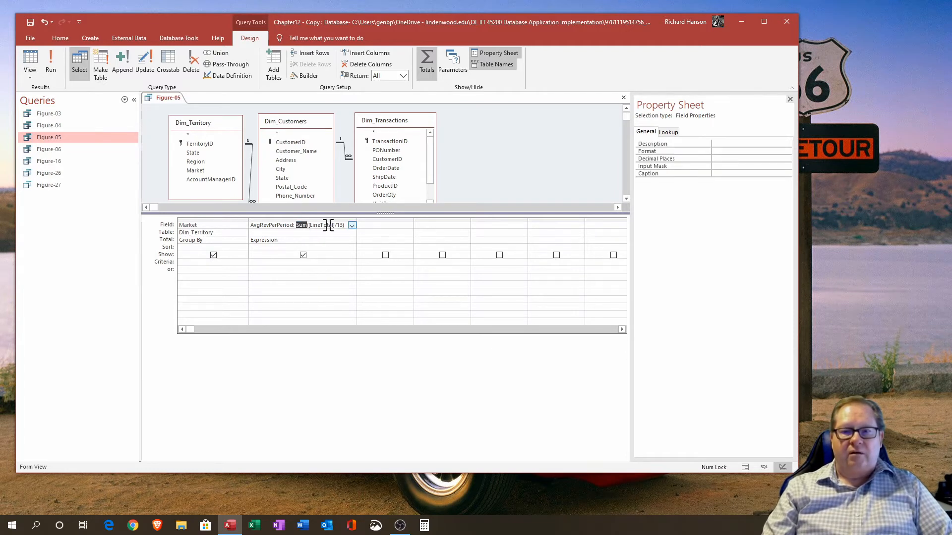
click(374, 225)
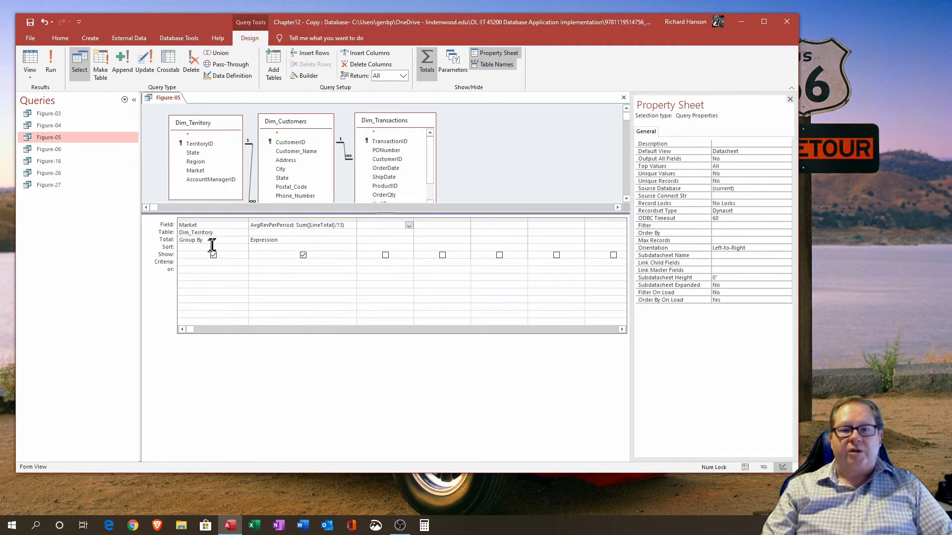
click(208, 240)
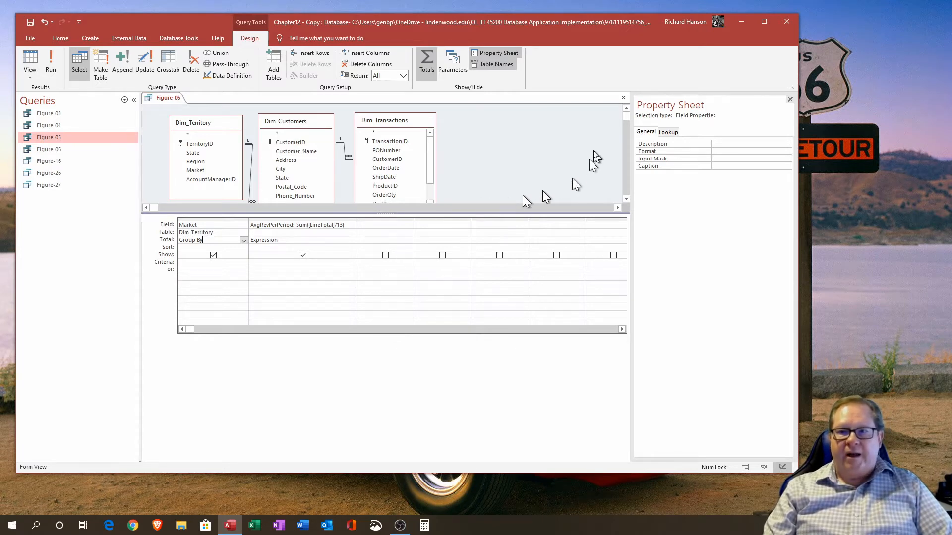
Step: Preview the query results and widen the AvgRevPerPeriod column
click(31, 62)
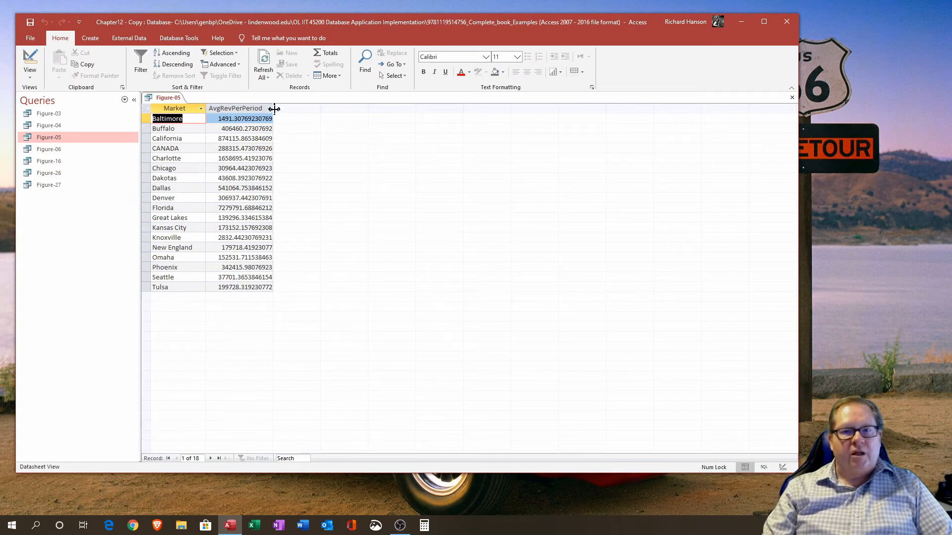
drag(272, 108, 304, 108)
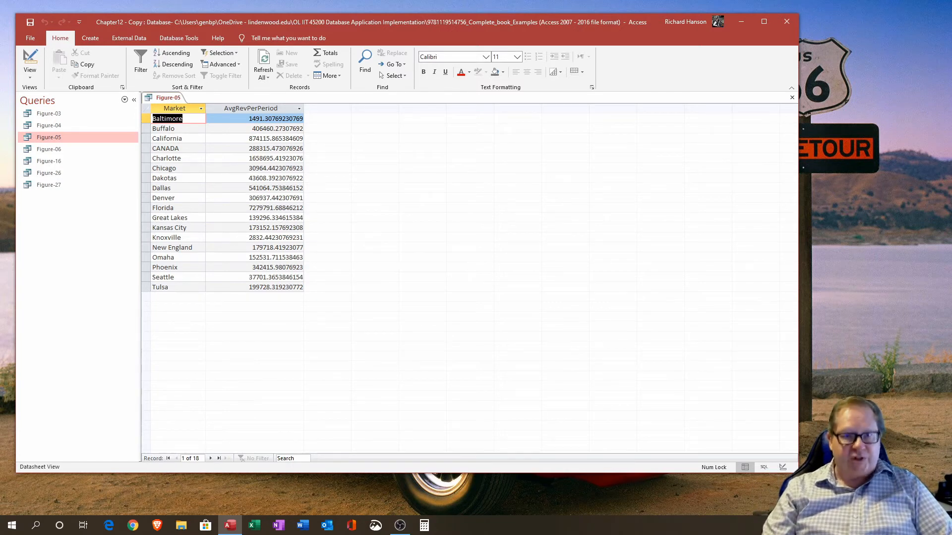
Step: Wrap the LineTotal/13 calculation in Int within the AvgRevPerPeriod Sum expression and preview the query results
click(30, 58)
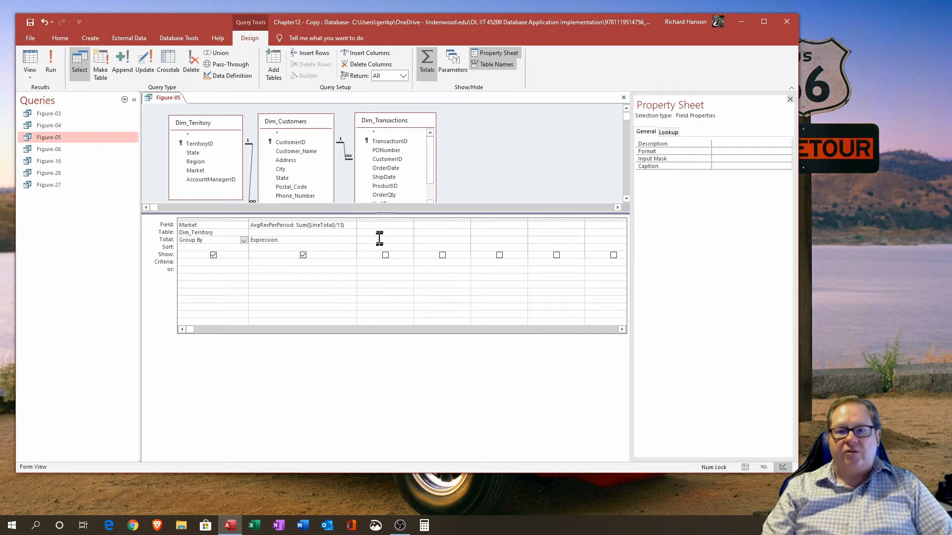
drag(384, 214, 385, 261)
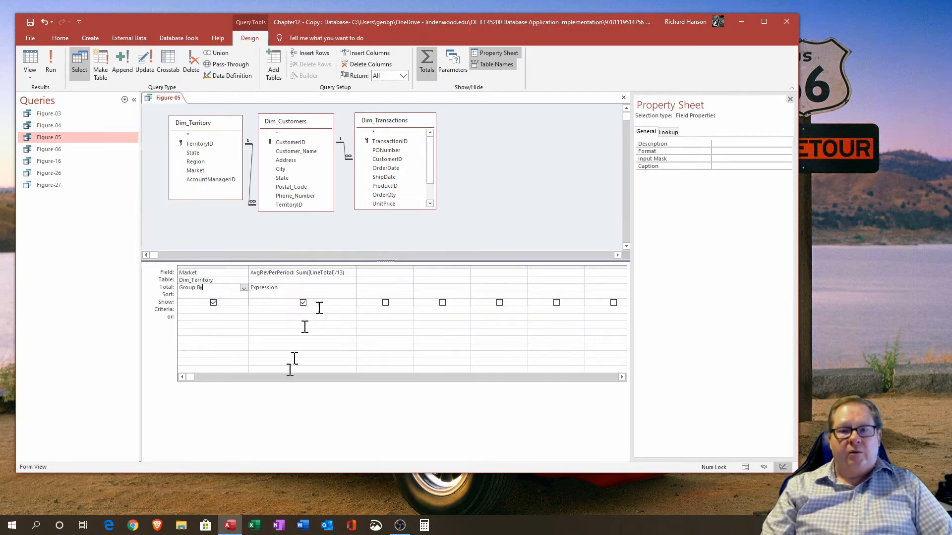
click(293, 272)
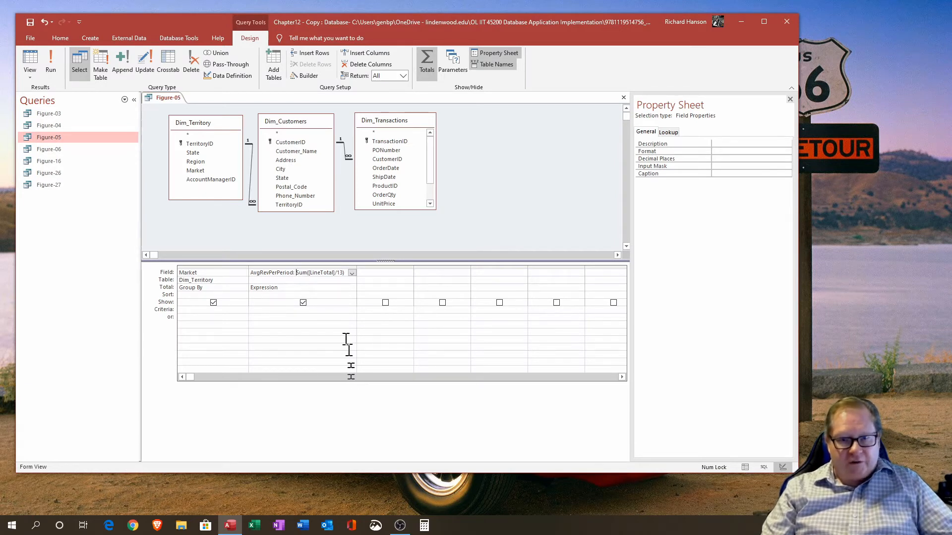
click(308, 273)
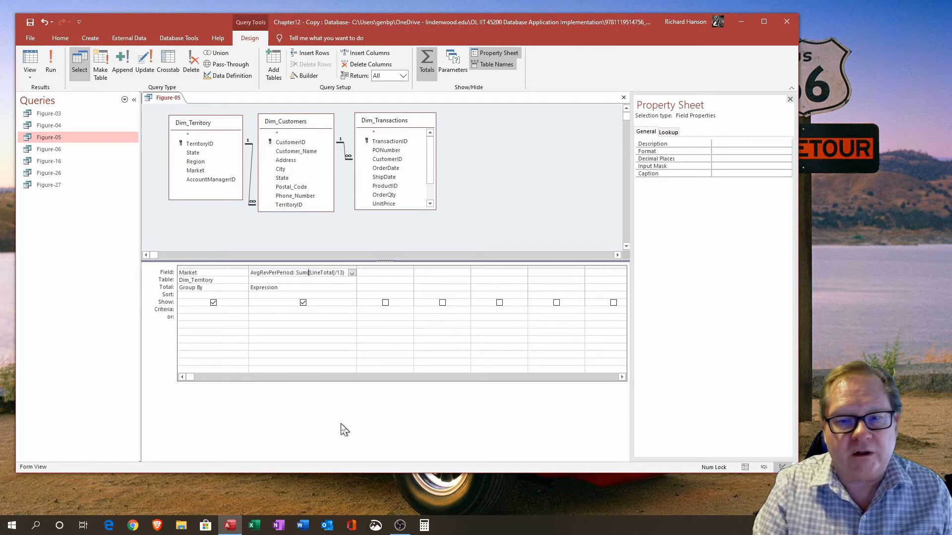
text(int()
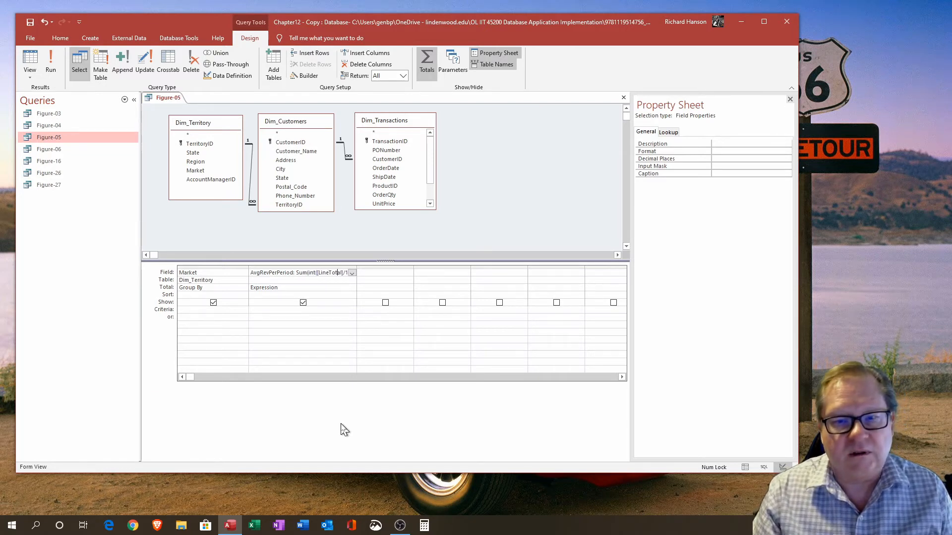
key(Right)
key(Right)
key(Right)
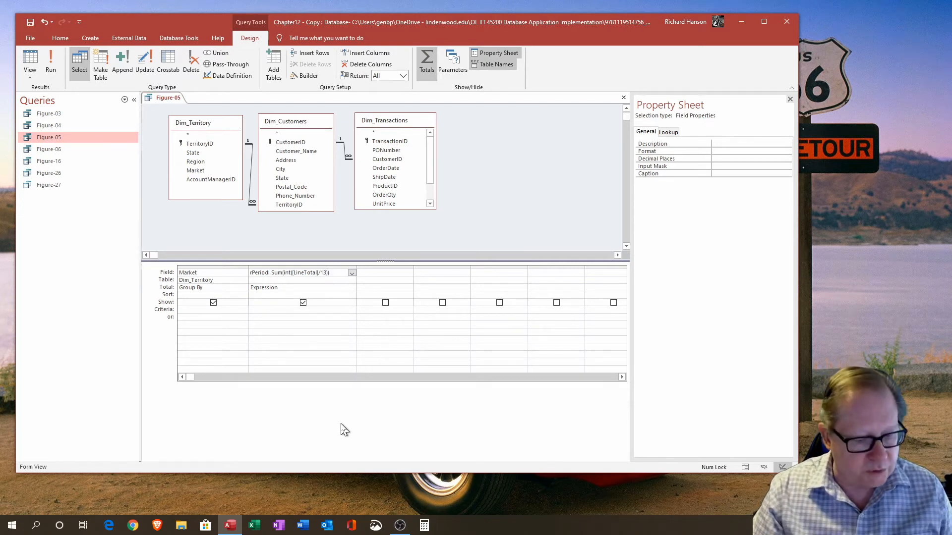
text())
key(Tab)
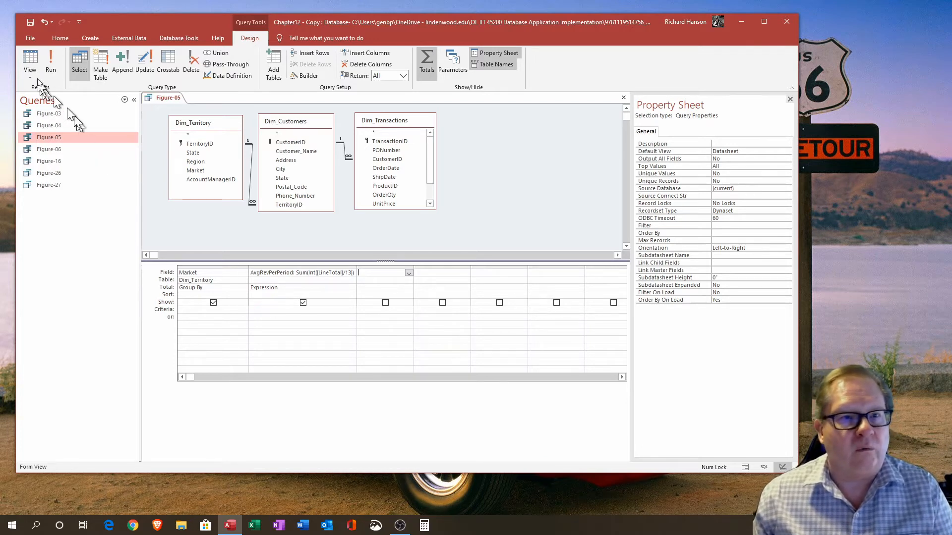
click(30, 64)
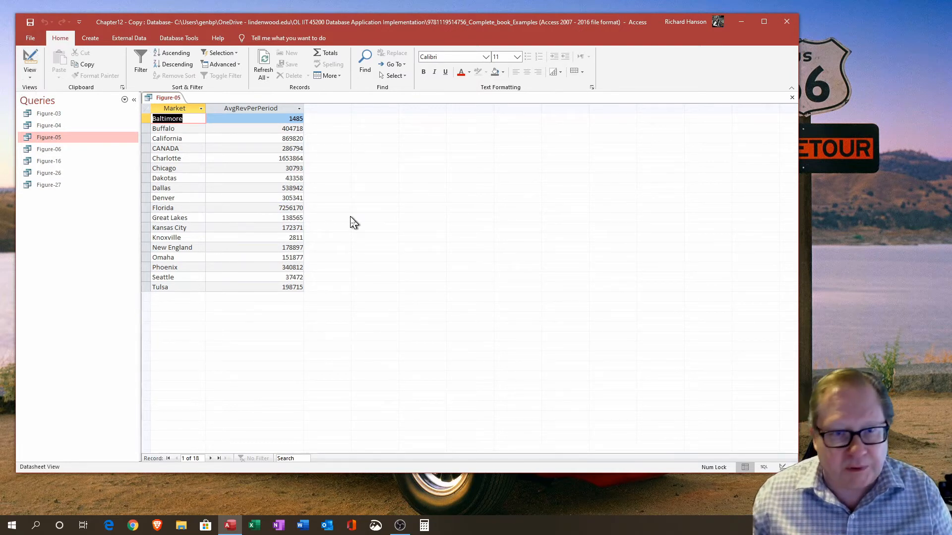
Step: Open the Expression Builder for AvgRevPerPeriod and browse the built-in Math functions and the Round function's help
click(29, 59)
click(294, 273)
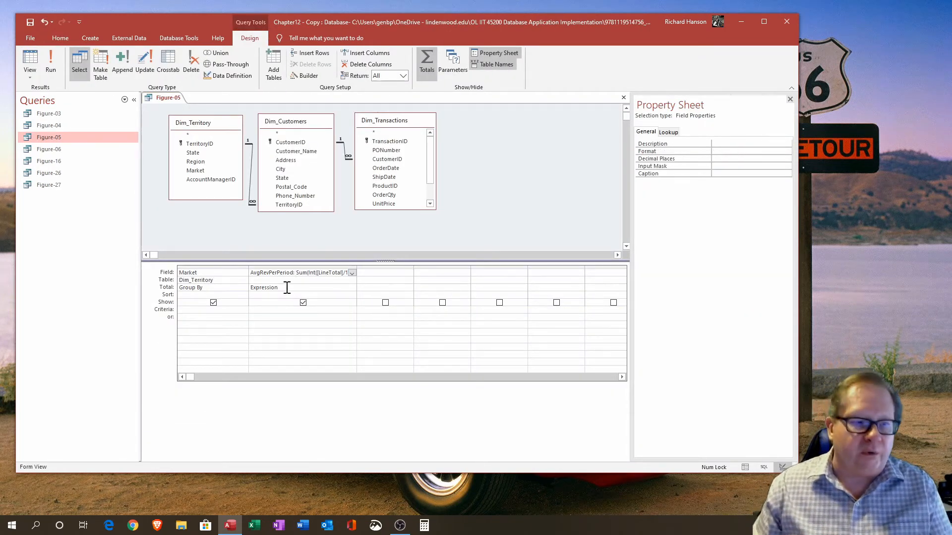
click(306, 76)
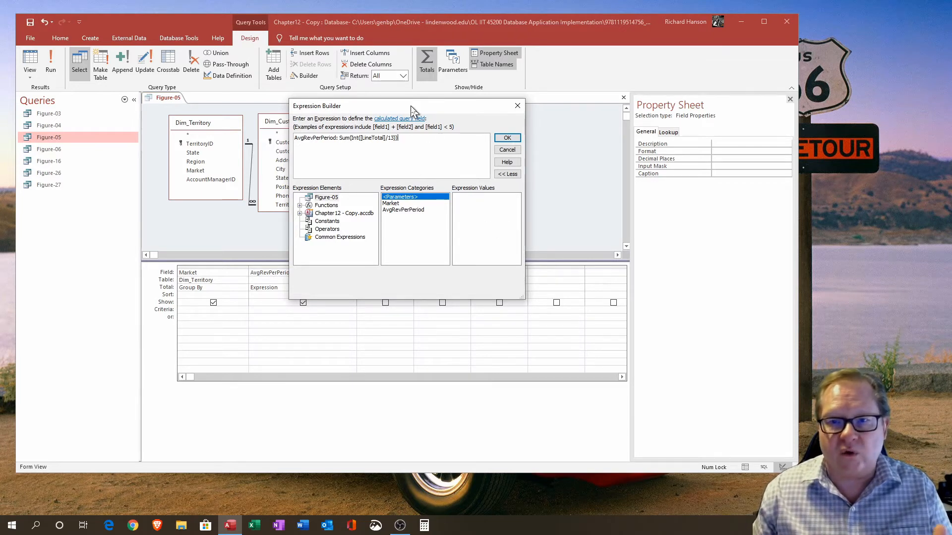
drag(411, 110, 353, 64)
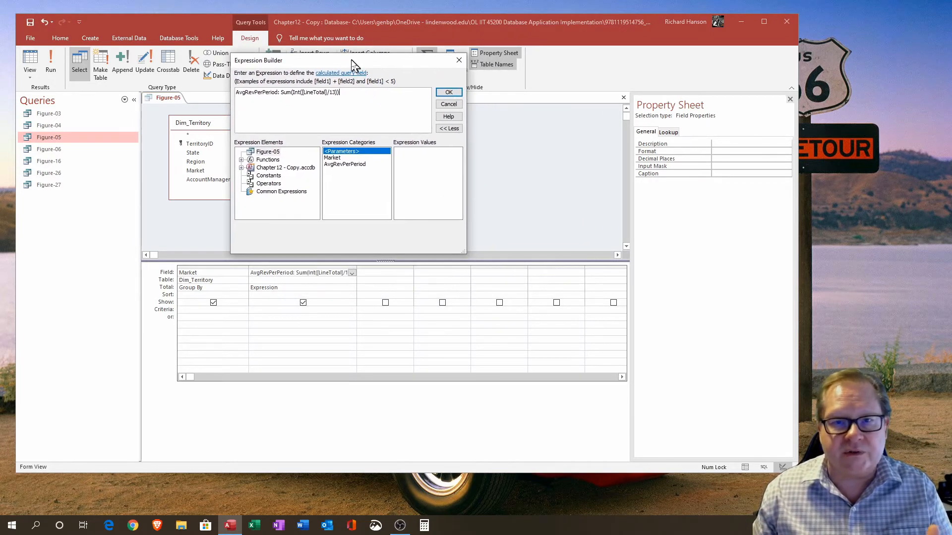
click(241, 159)
click(278, 168)
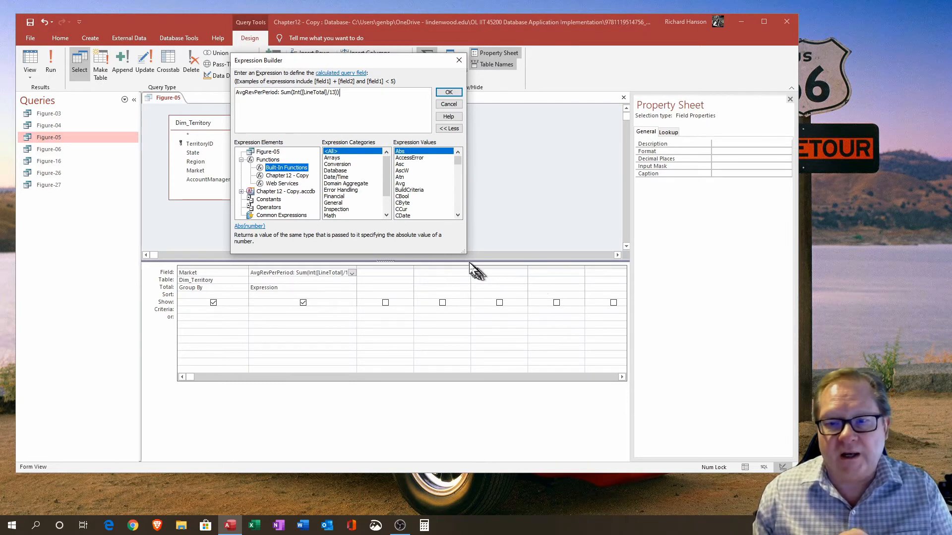
drag(463, 252, 600, 417)
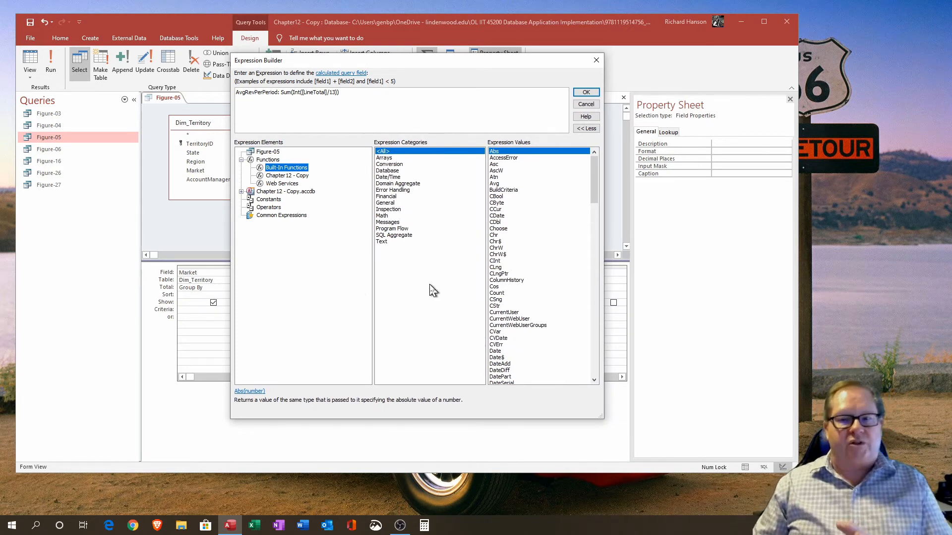
click(383, 216)
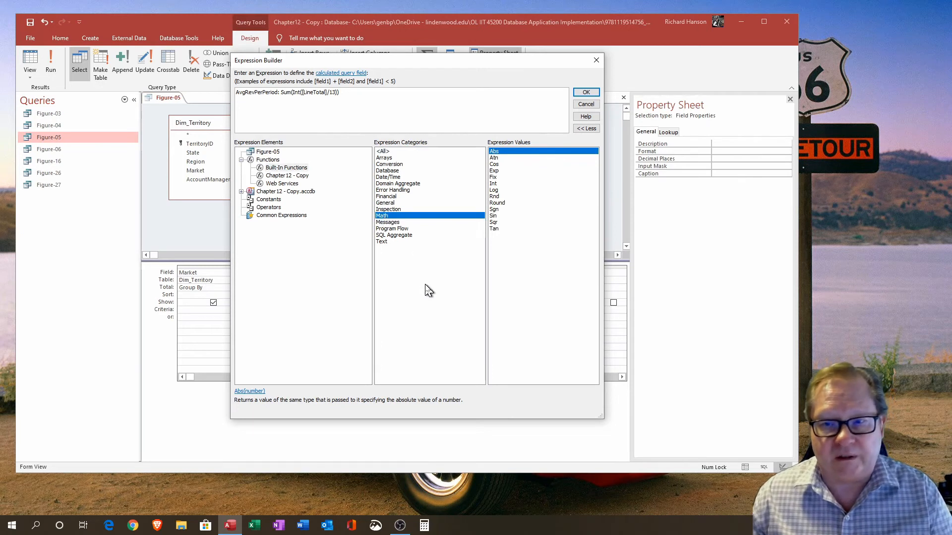
click(496, 204)
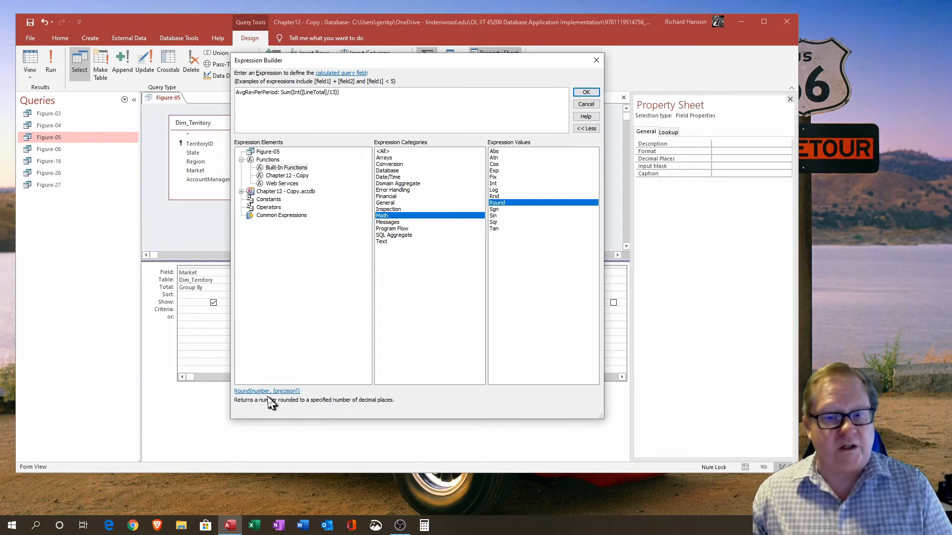
click(266, 392)
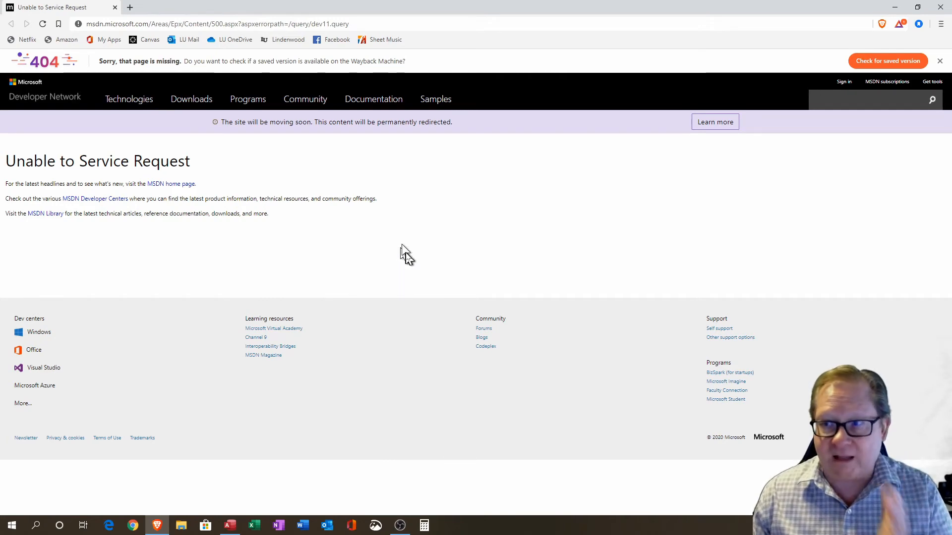
click(940, 7)
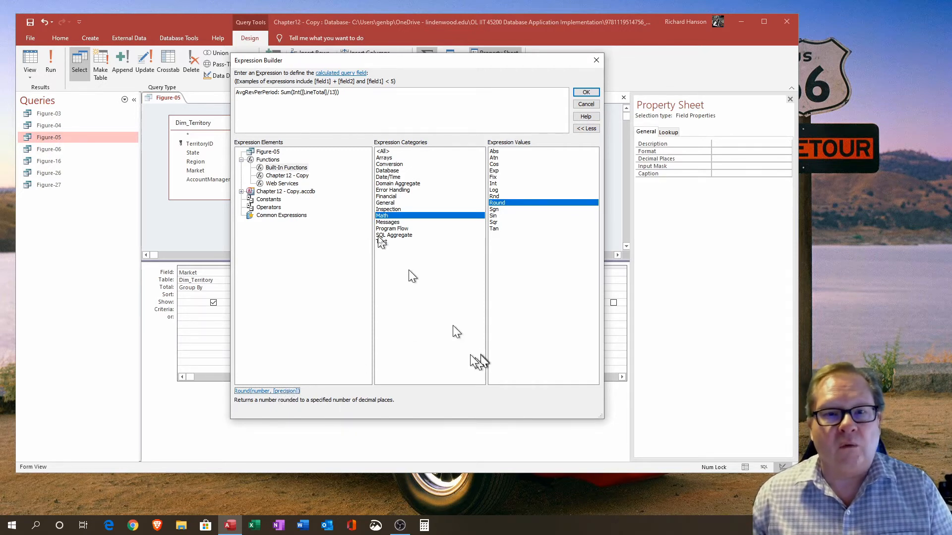
Step: Replace Int with Round to 2 decimal places, making the expression Round(Sum([LineTotal]/13),2), and accept the builder
click(296, 94)
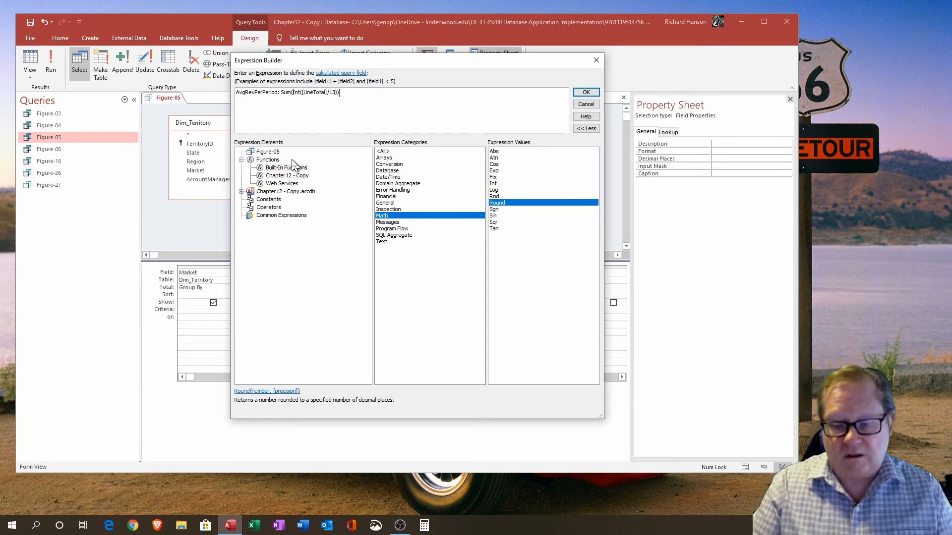
key(Delete)
key(Delete)
key(Delete)
key(Delete)
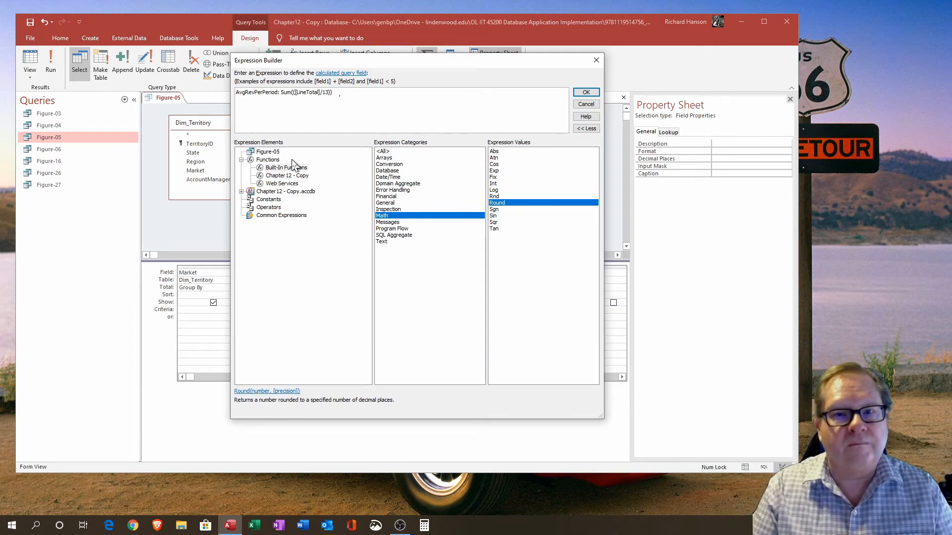
key(Delete)
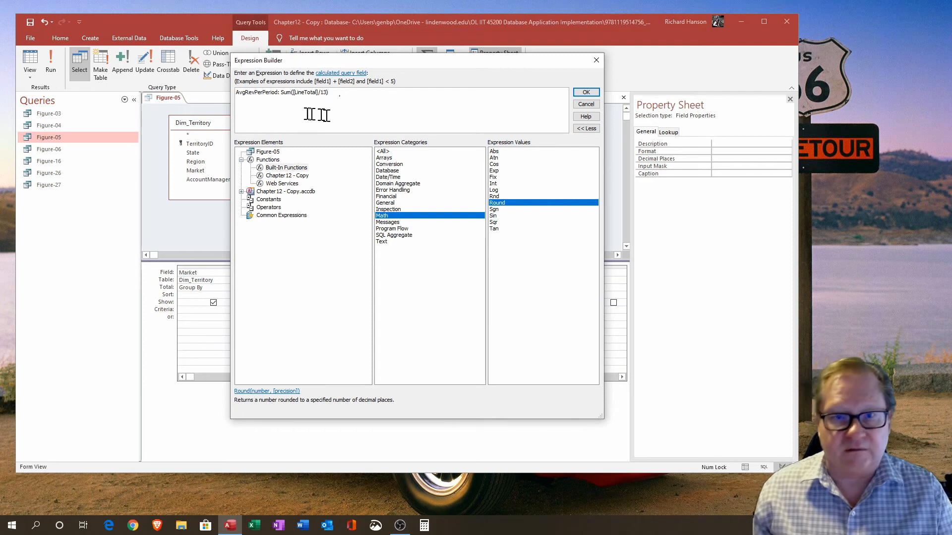
click(279, 92)
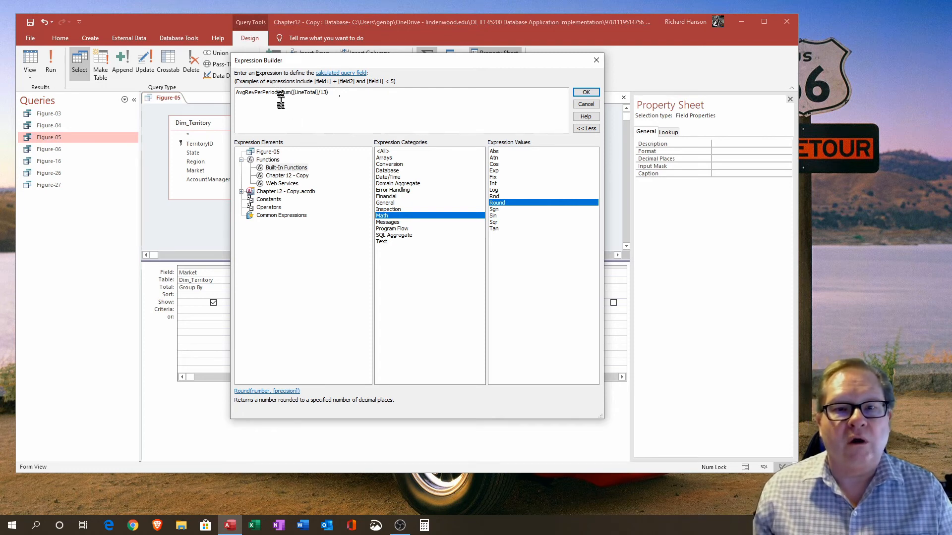
text(: round()
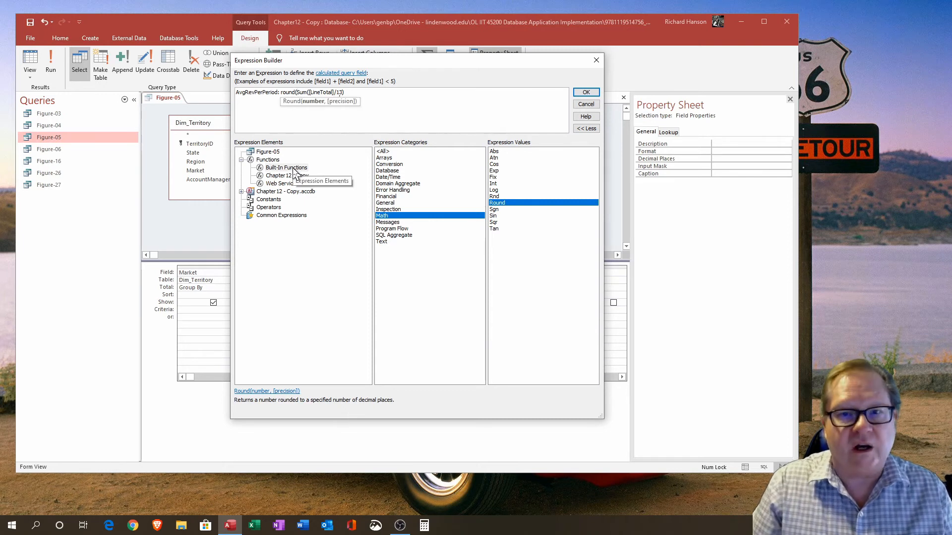
key(Right)
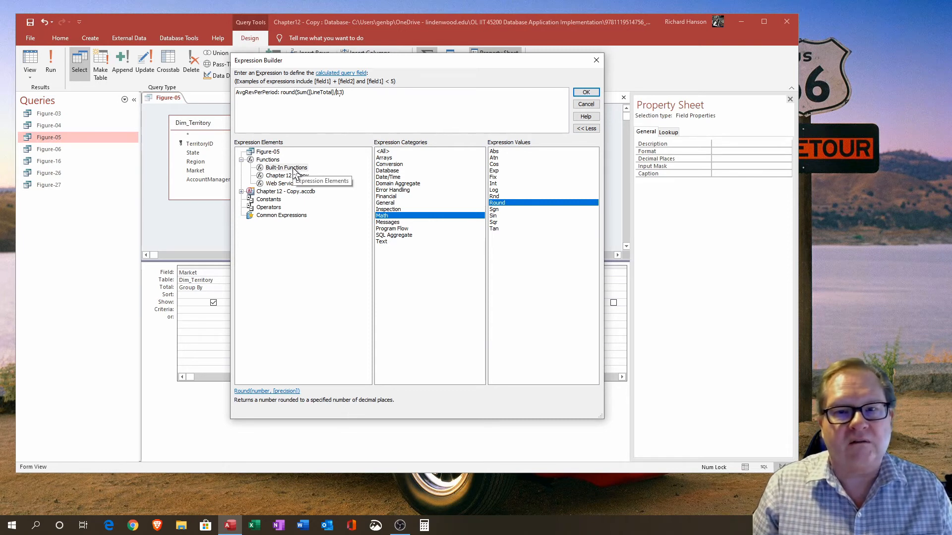
text(,)
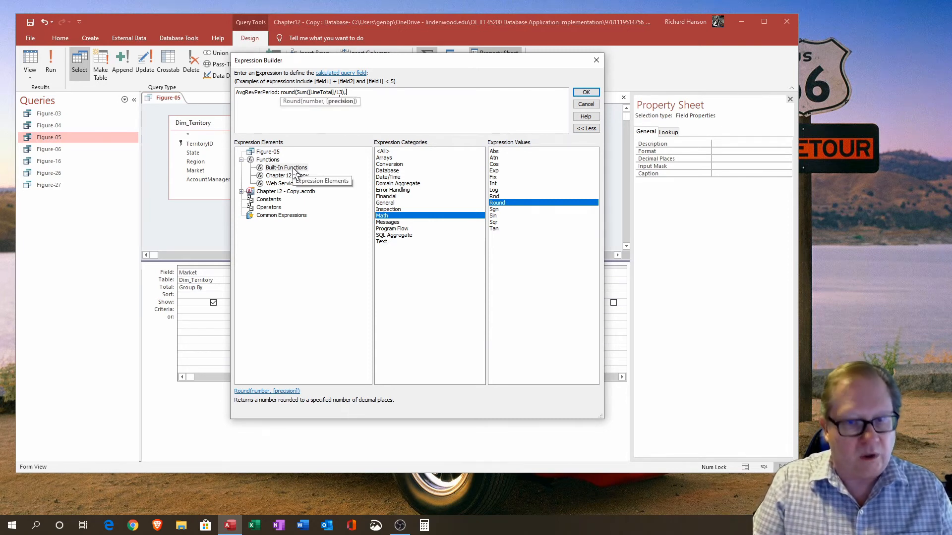
text(2))
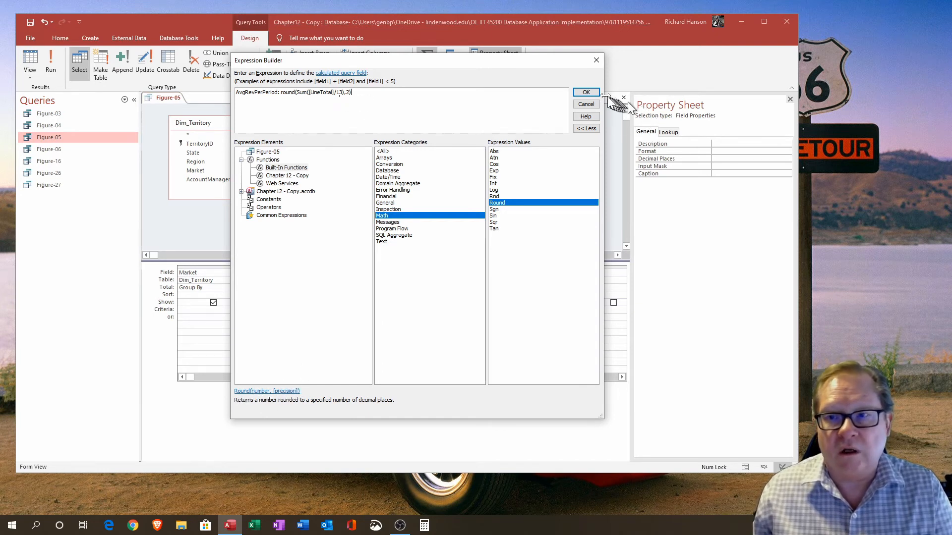
click(586, 93)
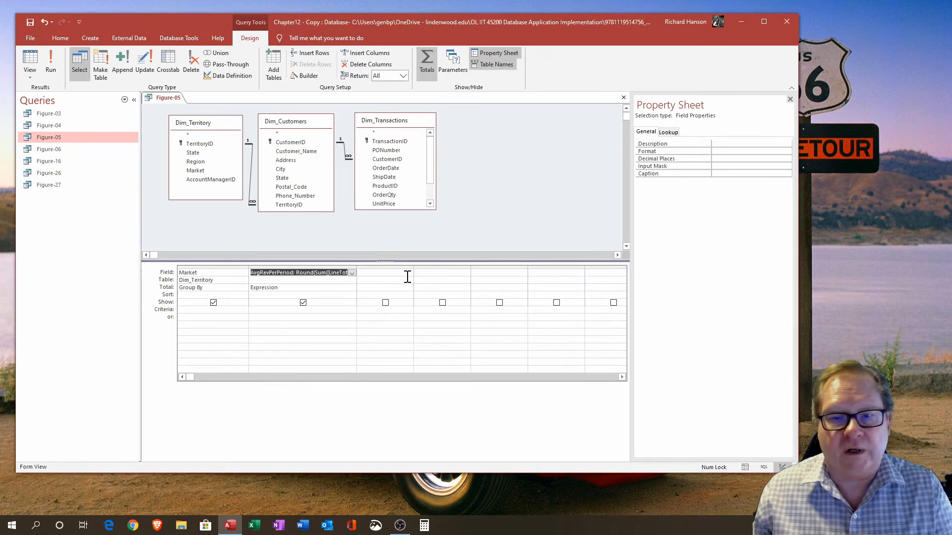
Step: Preview the rounded AvgRevPerPeriod results, then close the Figure-05 query without saving its design changes
click(35, 65)
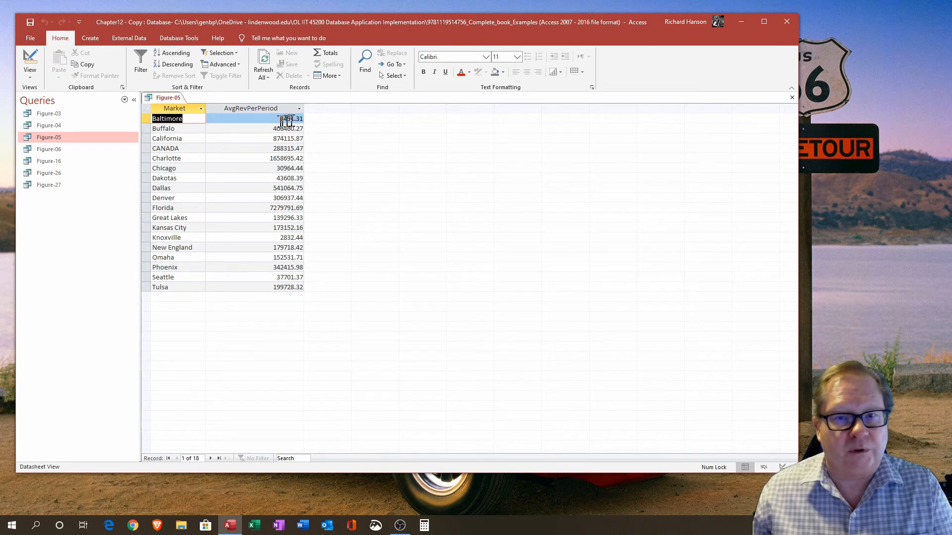
drag(296, 120, 303, 120)
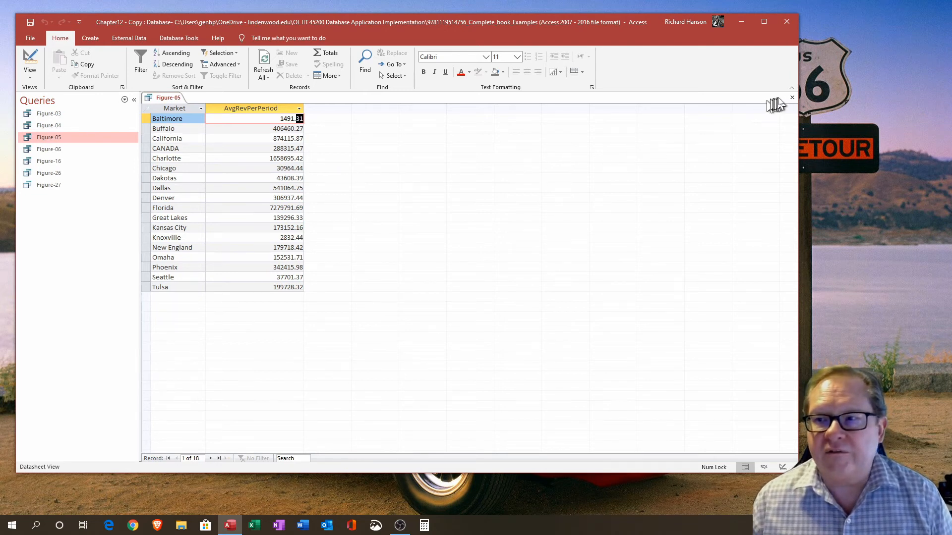
click(792, 99)
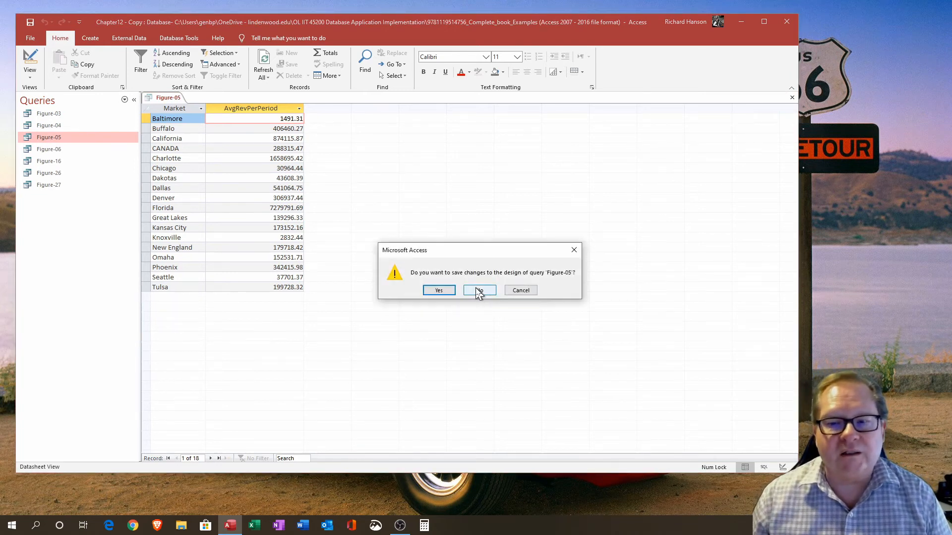
click(477, 292)
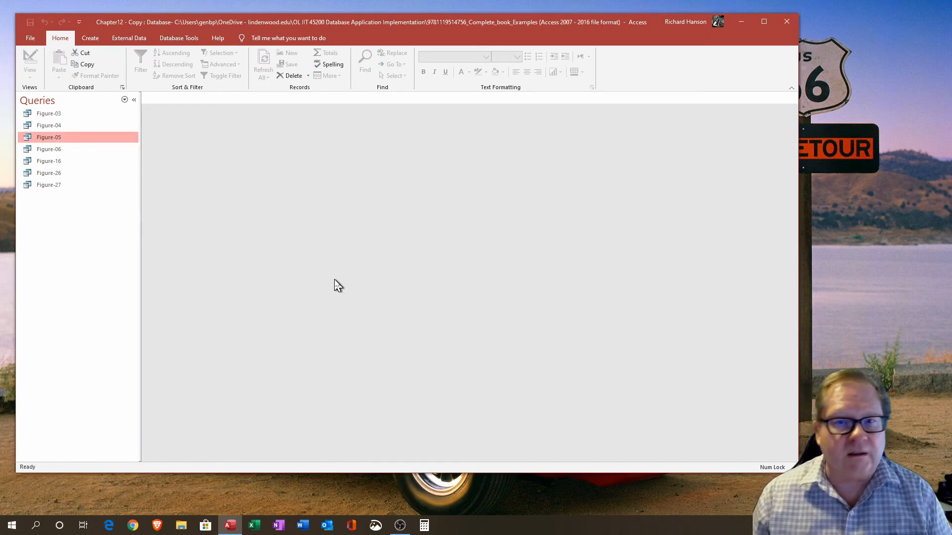
Step: Open the Figure-16 query in Design View, reposition the ForecastSummary field list and widen the Variance column
double_click(52, 161)
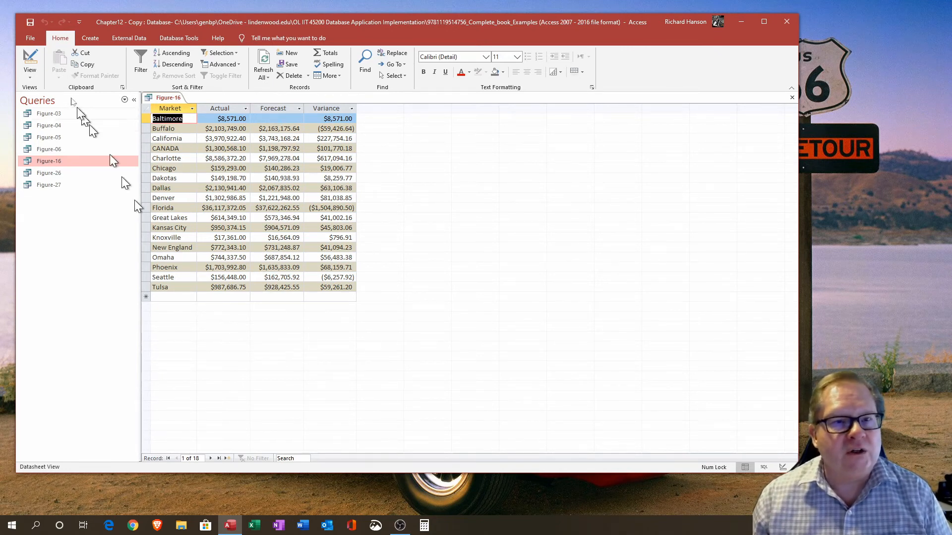
click(31, 61)
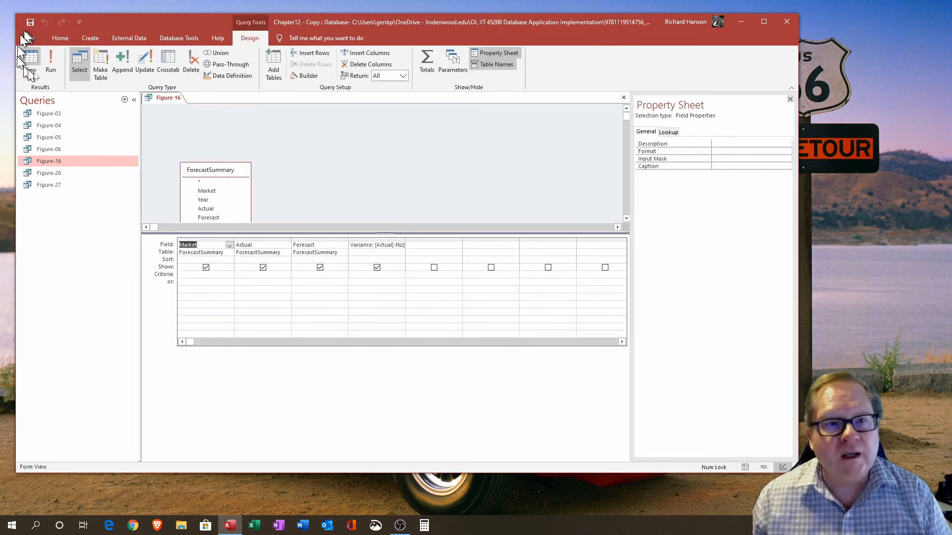
drag(228, 176, 212, 130)
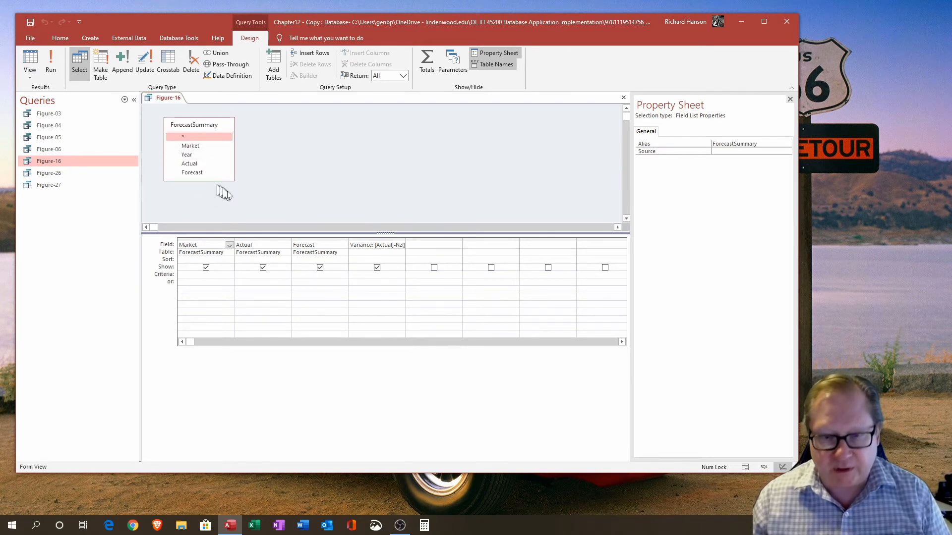
double_click(406, 239)
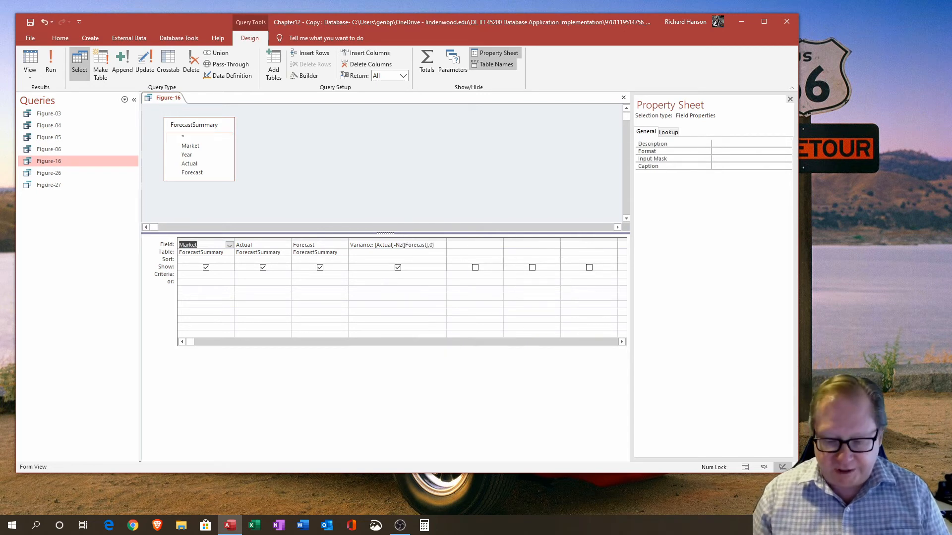
Step: Copy Nz([Forecast],0) from the Variance expression and replace the Forecast field with Fcst: Nz([Forecast],0)
double_click(398, 245)
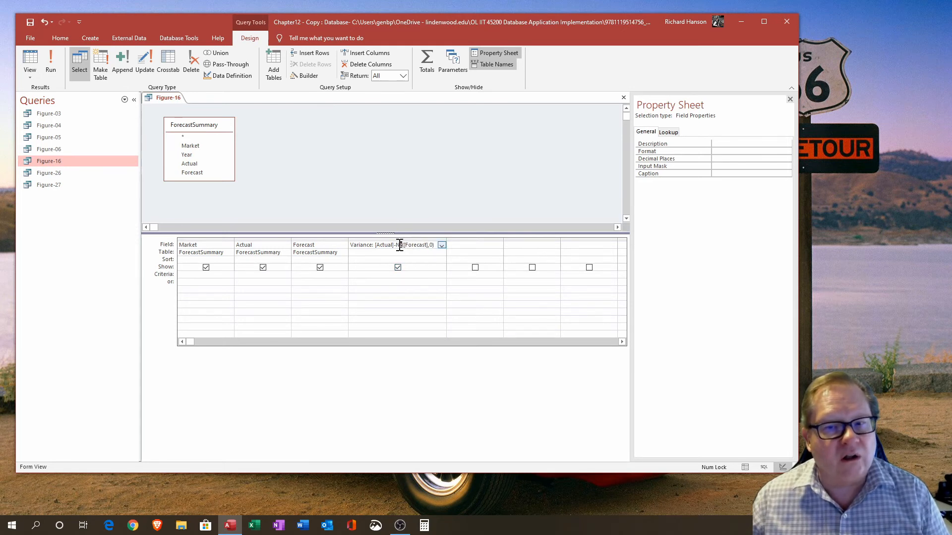
double_click(431, 246)
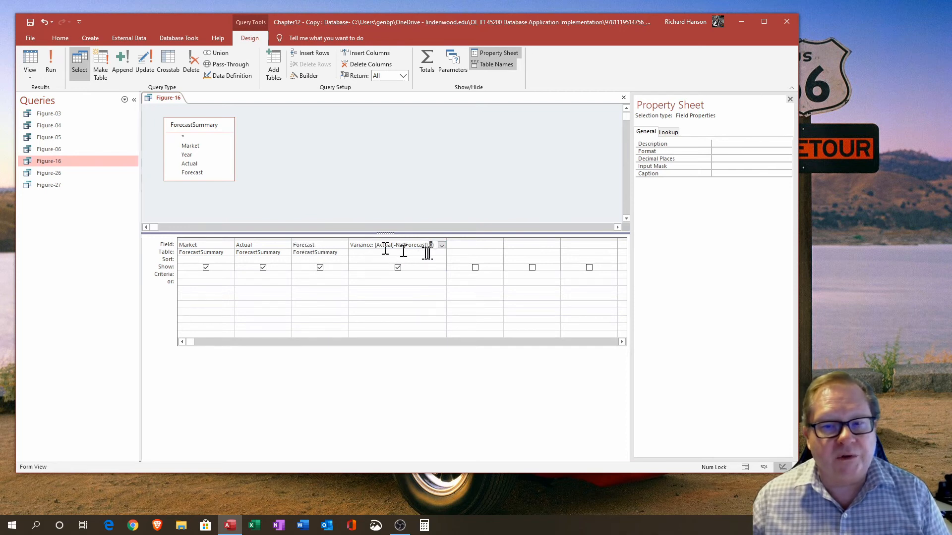
drag(434, 246, 398, 244)
key(ctrl+c)
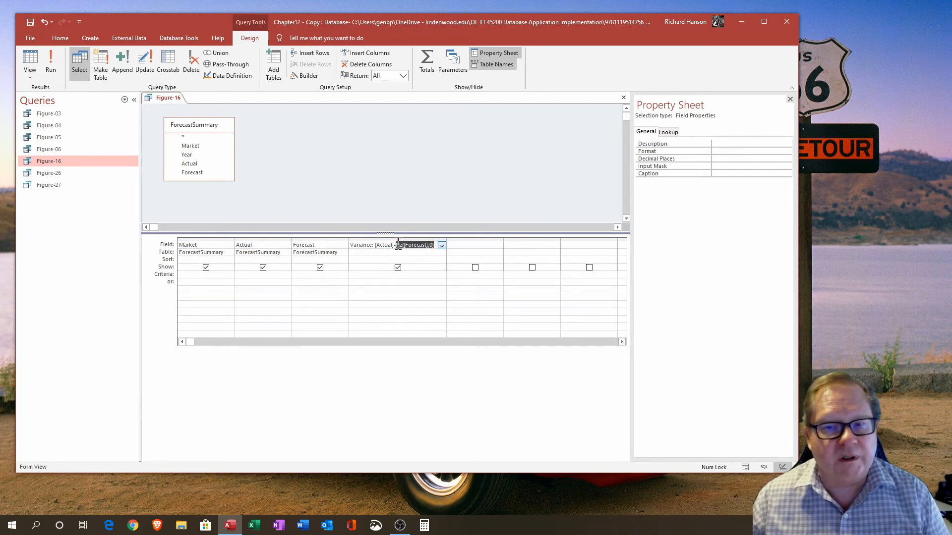
click(342, 245)
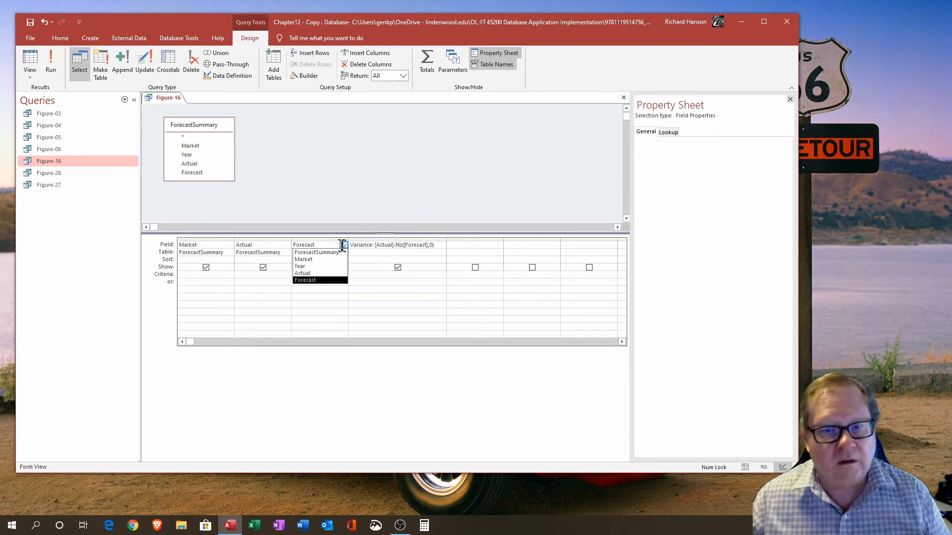
key(ctrl+v)
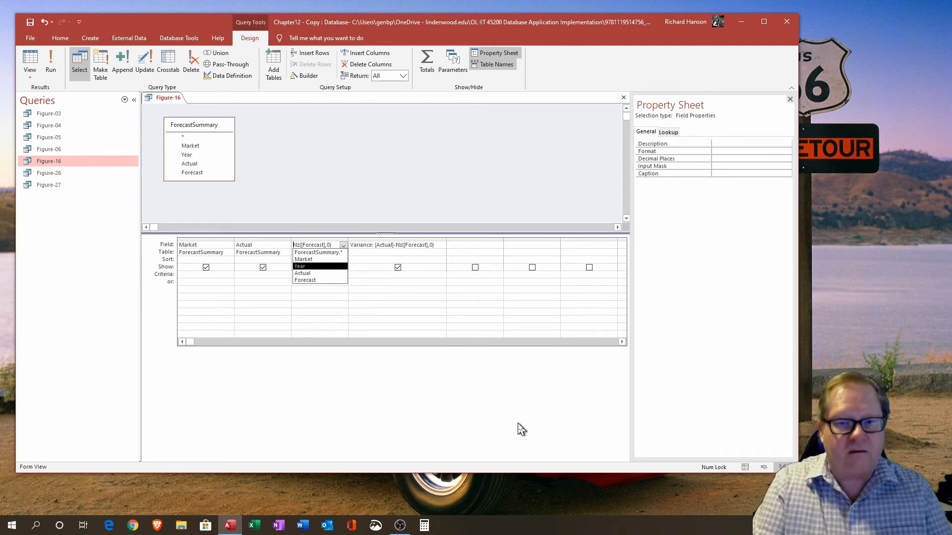
text(Fcst)
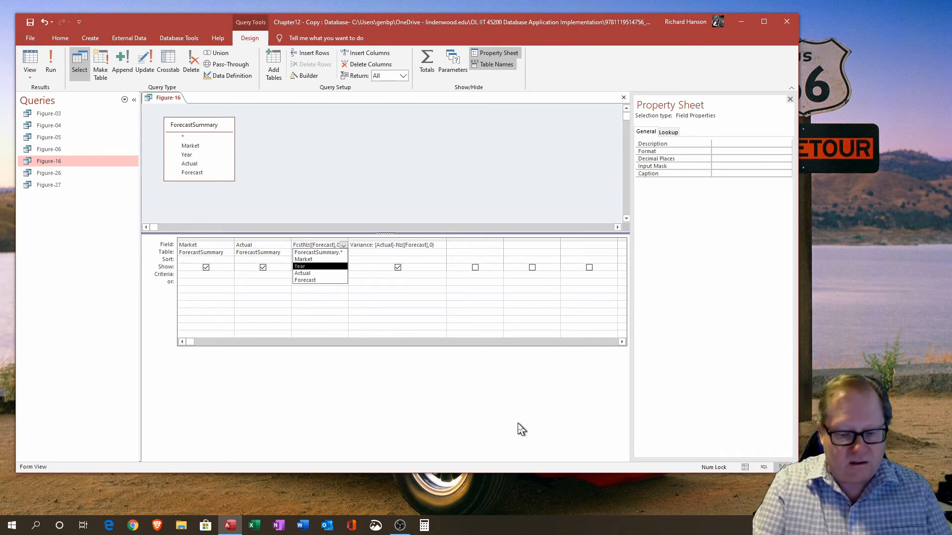
text(:)
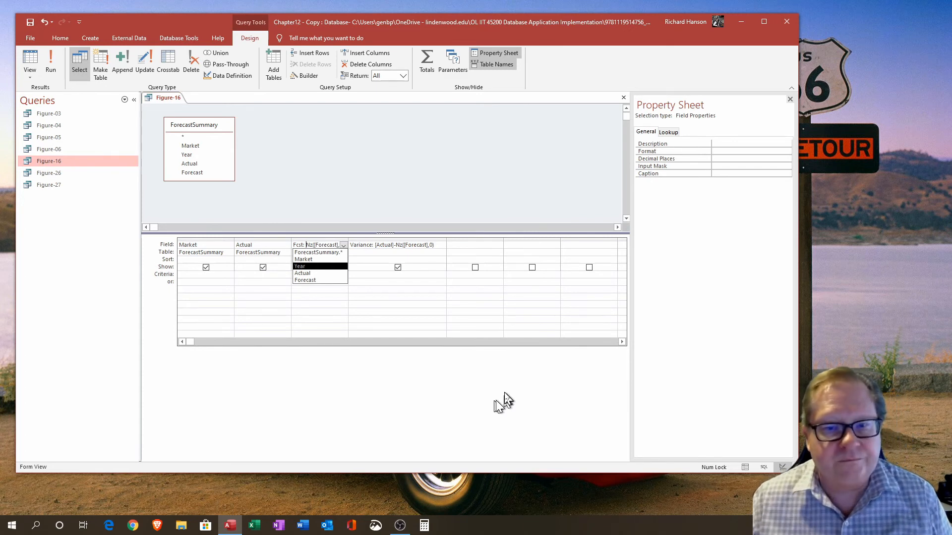
key(Tab)
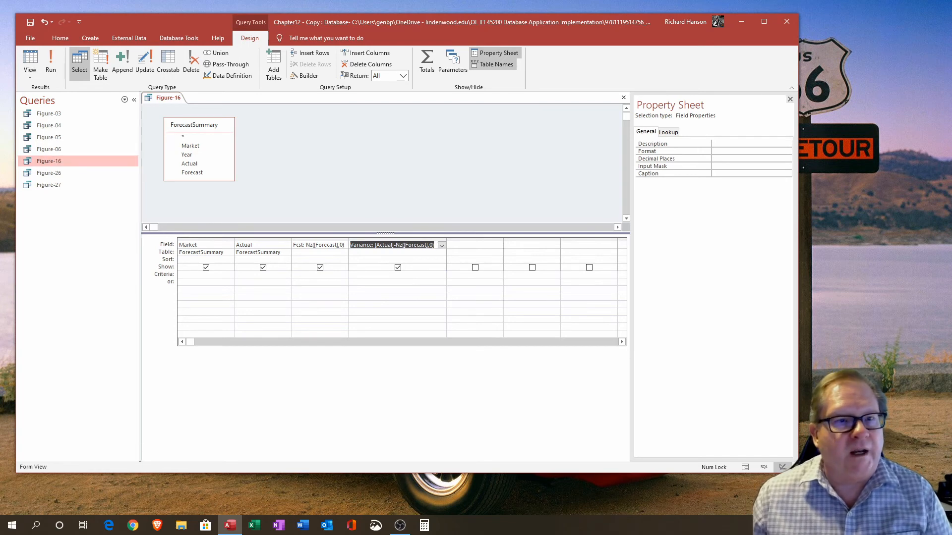
Step: Preview the query results, examining the Fcst and Variance columns, and return to Design View
click(30, 63)
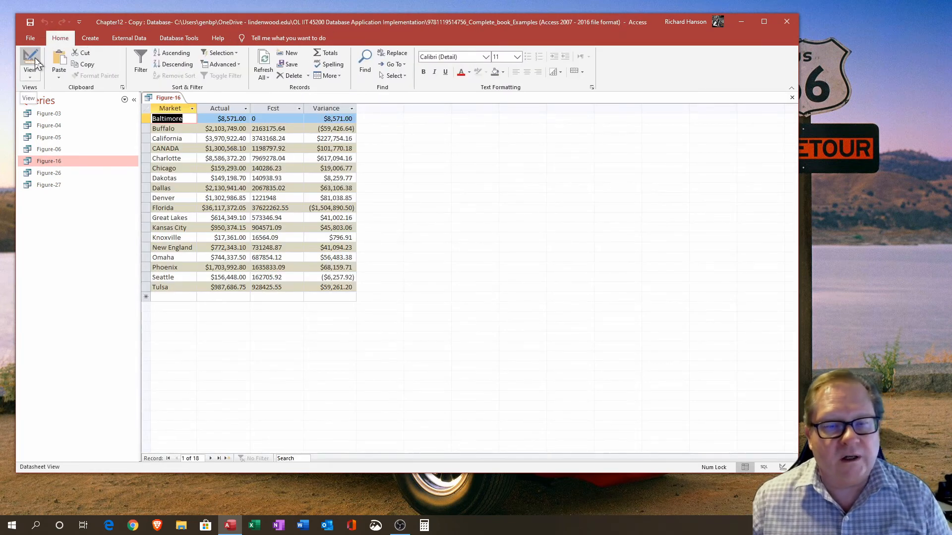
click(268, 107)
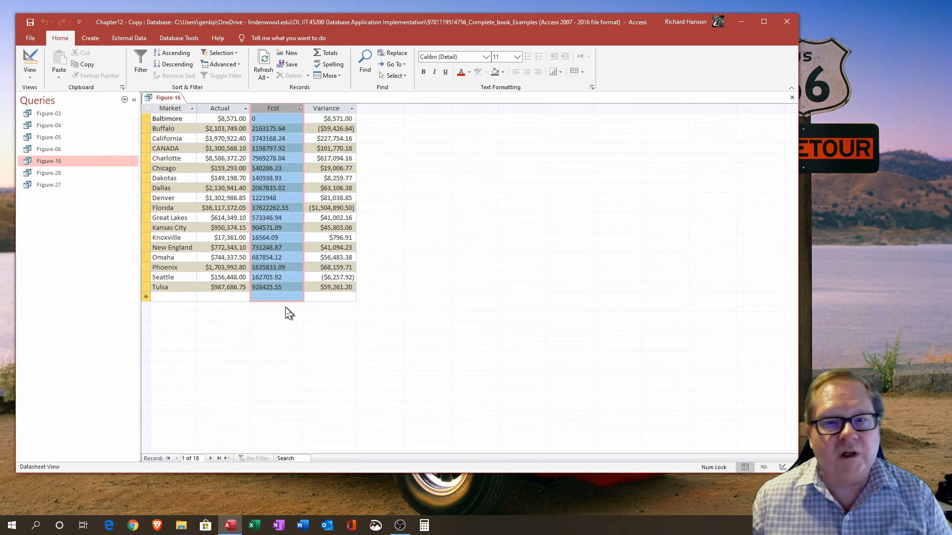
click(259, 121)
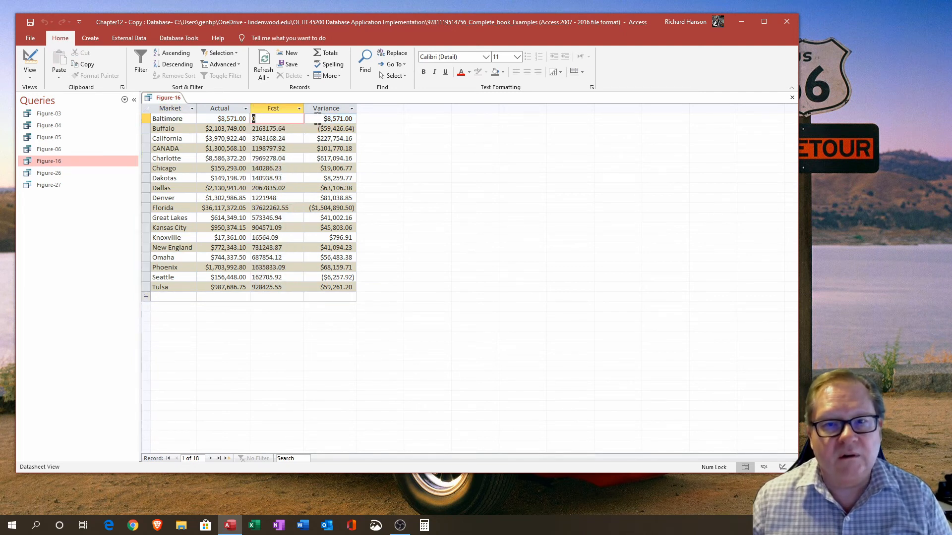
drag(318, 118, 387, 127)
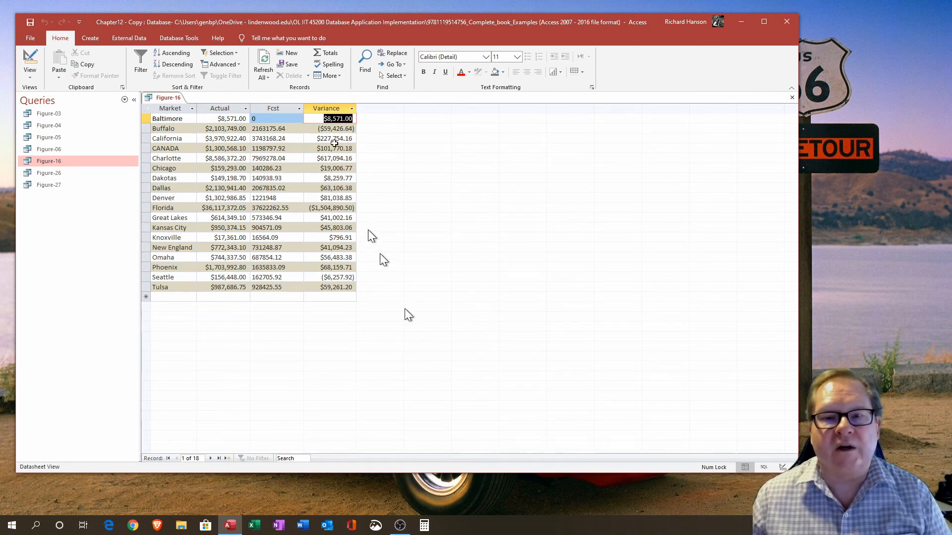
drag(270, 119, 390, 125)
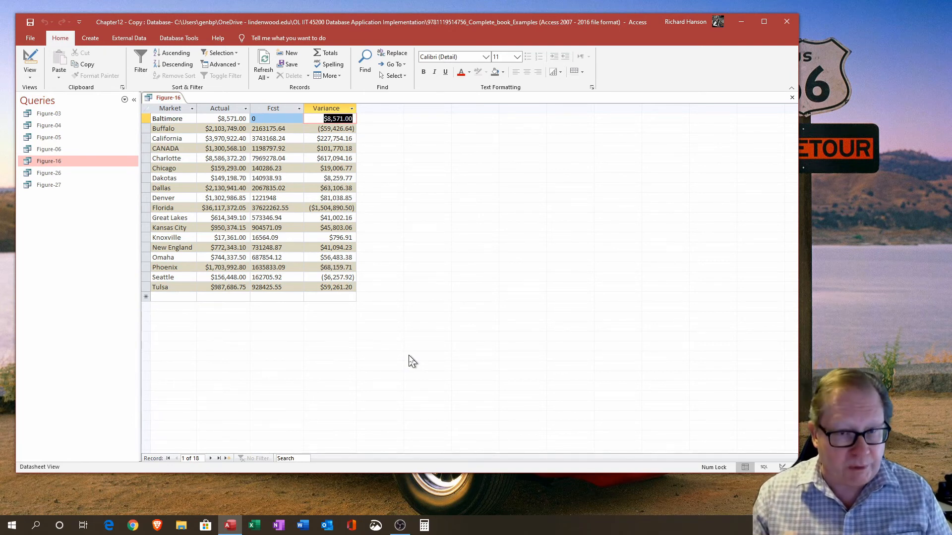
click(29, 62)
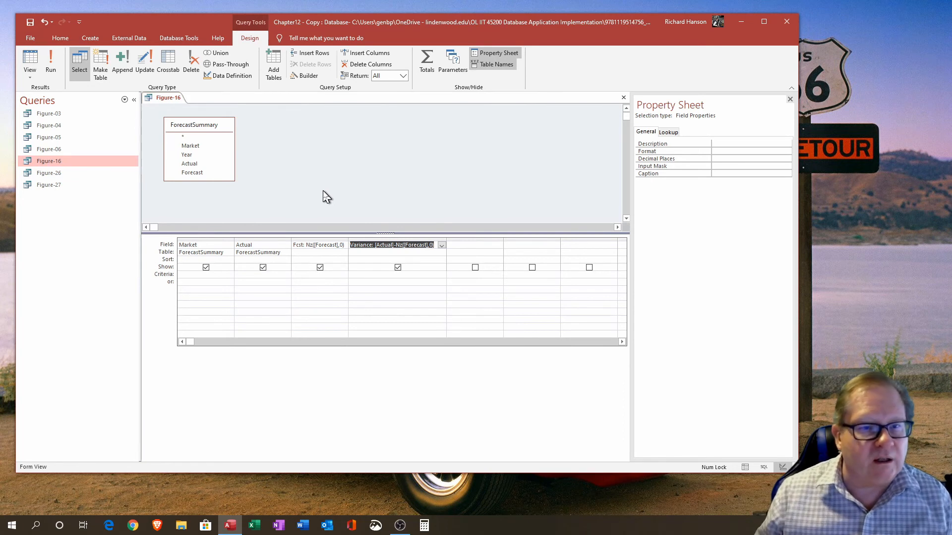
Step: Close the Figure-16 query, saving its design changes
click(52, 185)
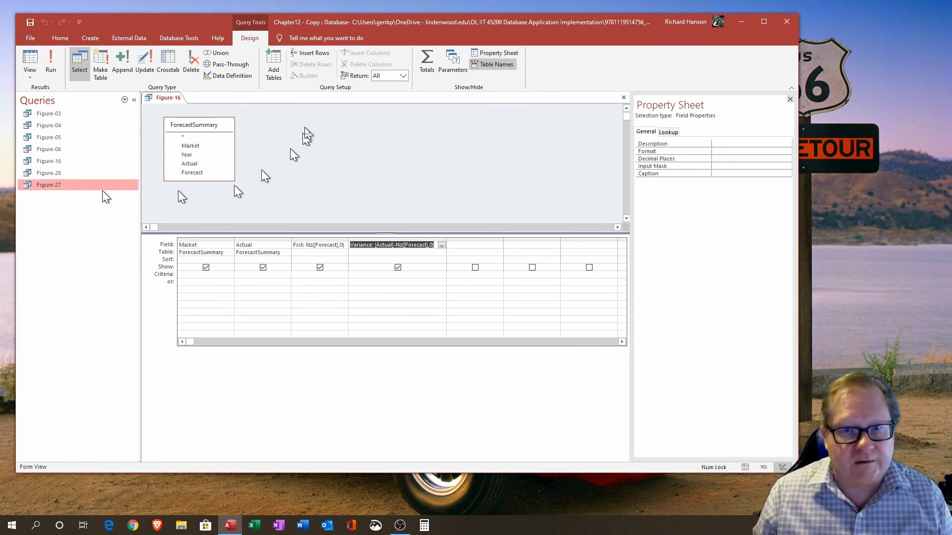
click(624, 98)
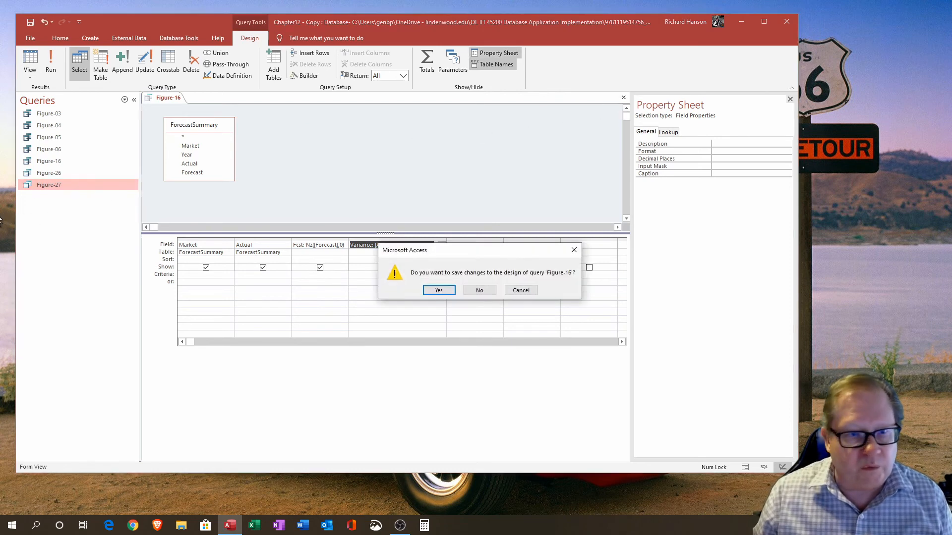
click(439, 291)
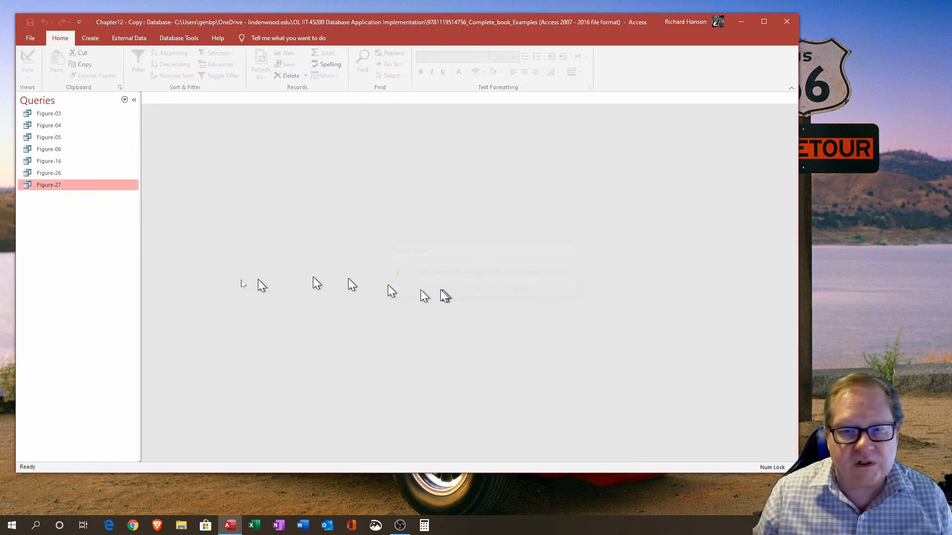
Step: Open the Figure-27 query in Design View and enlarge the query pane and Dim_Transactions field list
double_click(43, 187)
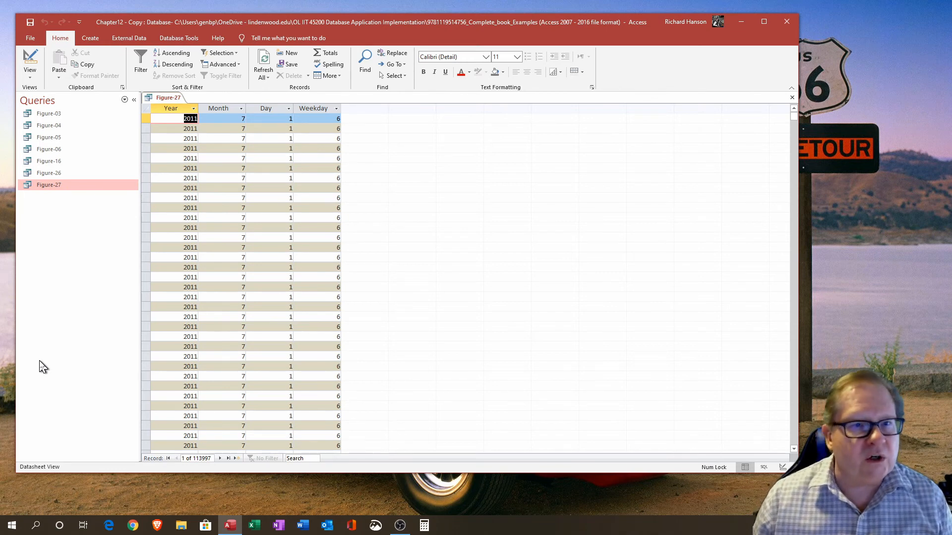
click(30, 60)
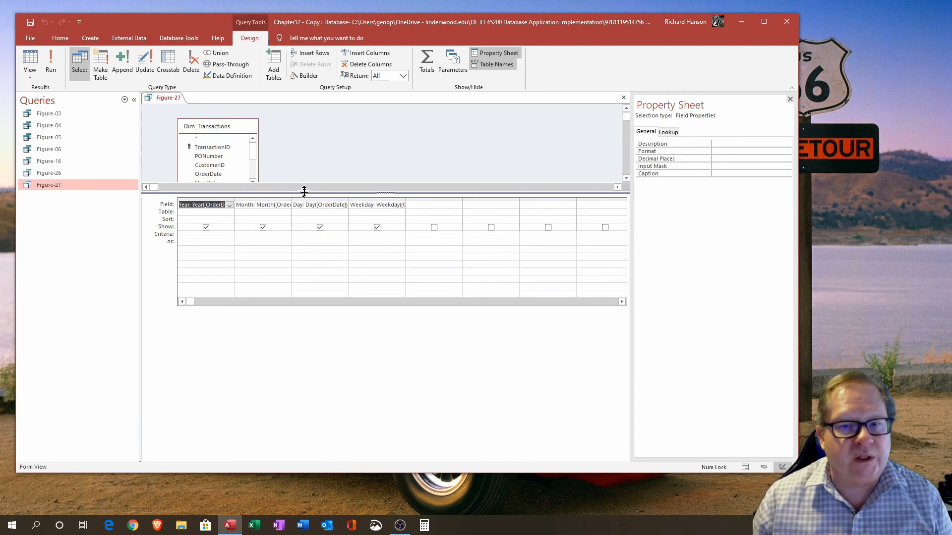
drag(304, 191, 303, 241)
drag(203, 126, 184, 117)
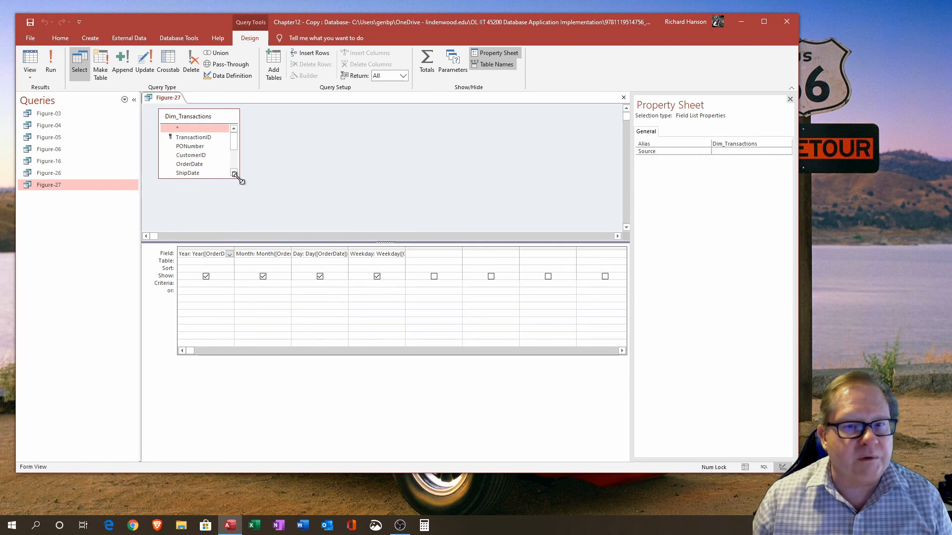
drag(239, 178, 280, 212)
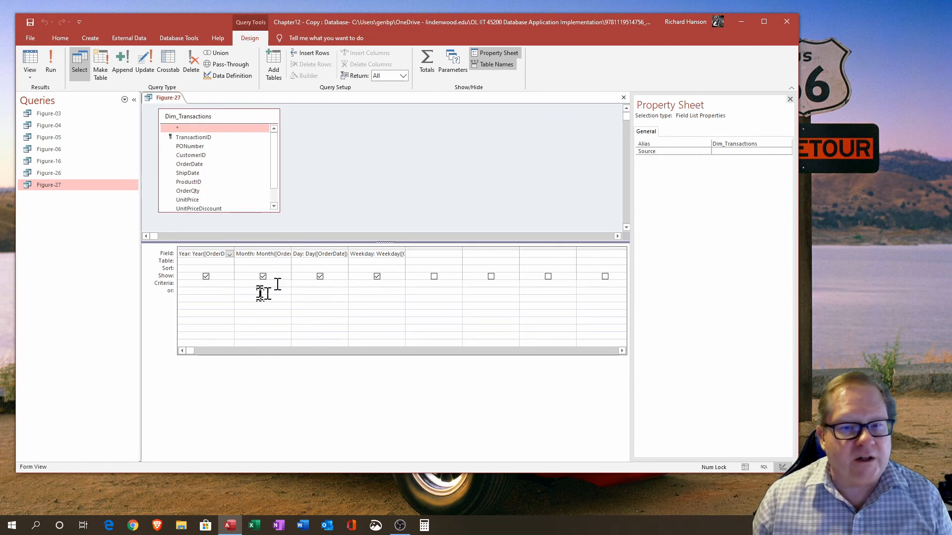
Step: Widen the Month column in the design grid, preview the results, and return to Design View
click(290, 248)
double_click(291, 250)
click(305, 268)
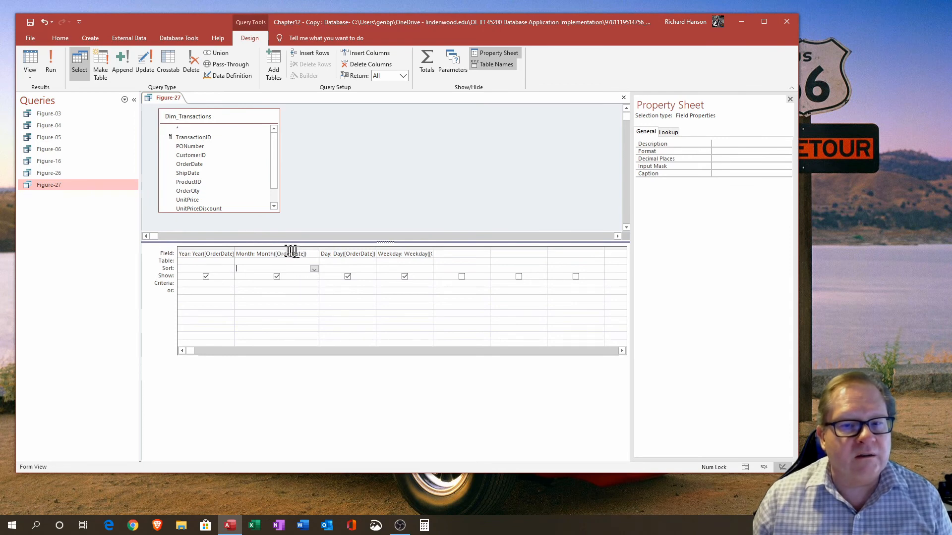
click(30, 60)
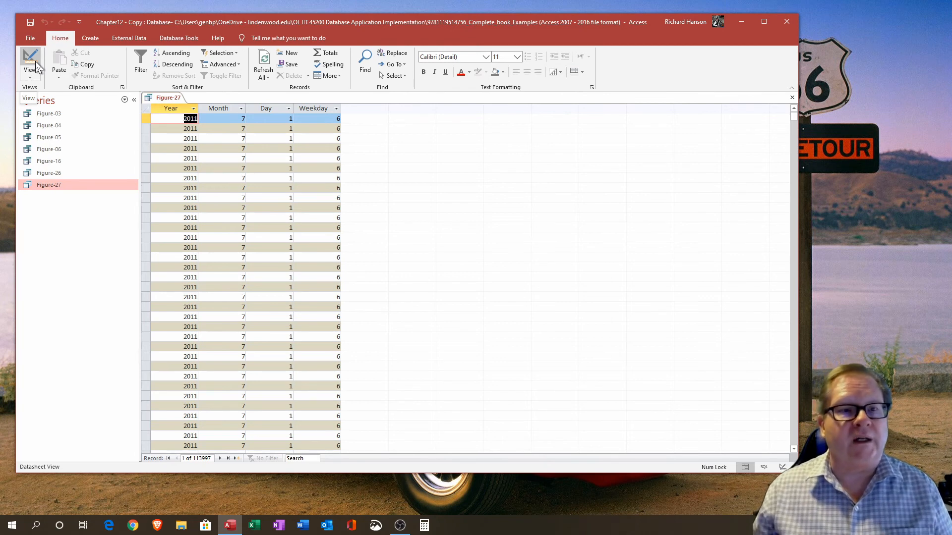
click(35, 65)
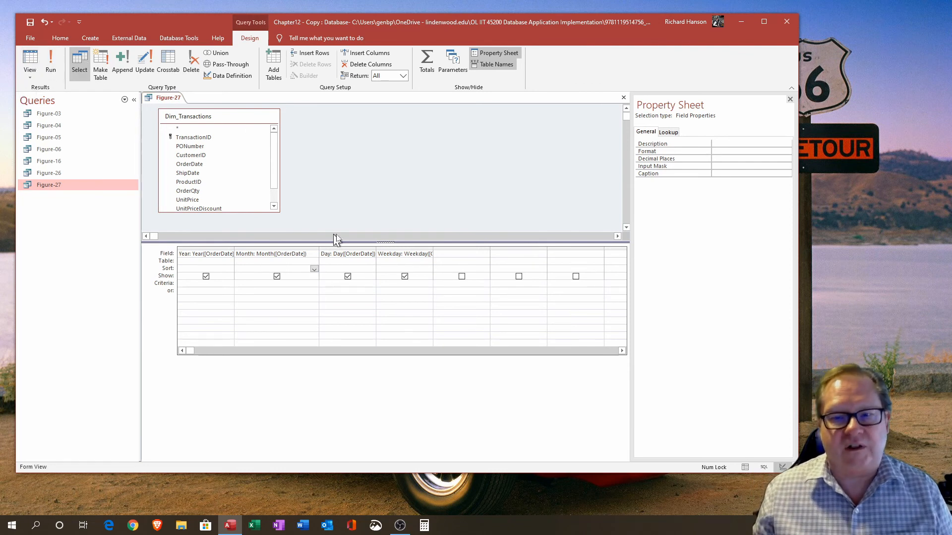
Step: Widen the Day, Weekday and Year columns so their full date-function expressions show
double_click(374, 248)
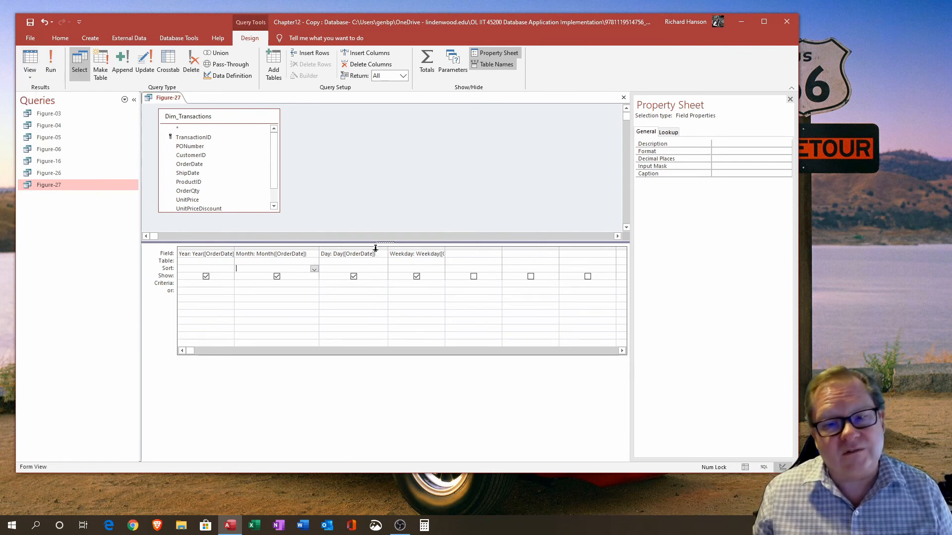
double_click(444, 248)
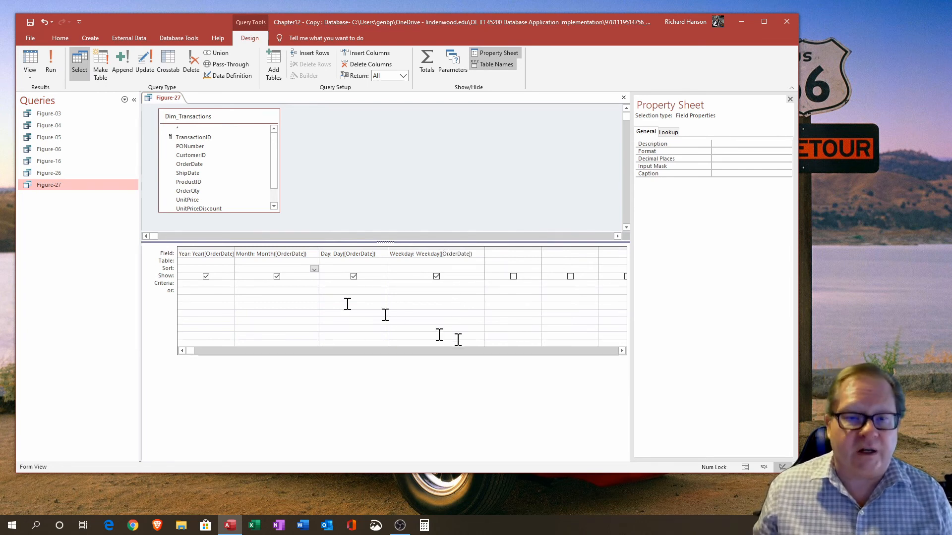
double_click(234, 248)
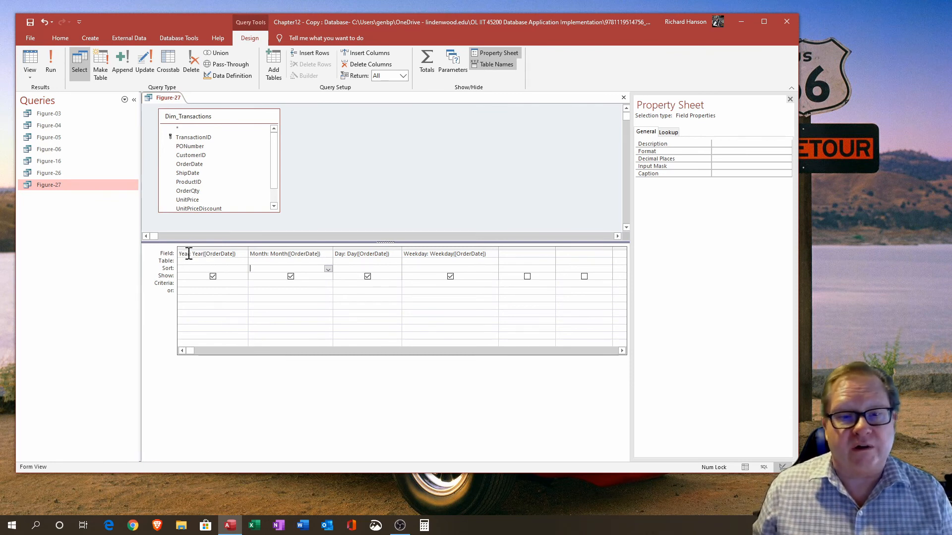
click(242, 254)
click(250, 335)
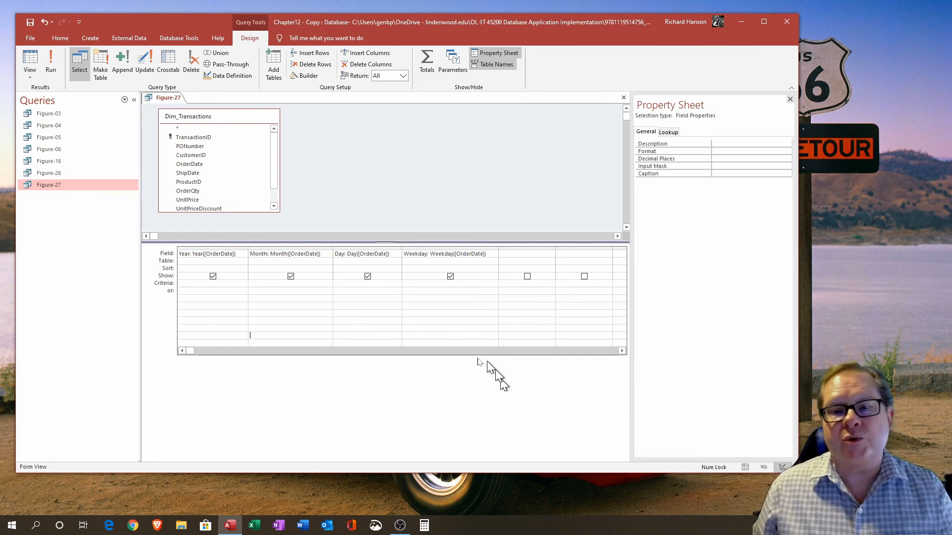
Step: Preview the Figure-27 query results with Year, Month, Day and Weekday columns
click(494, 254)
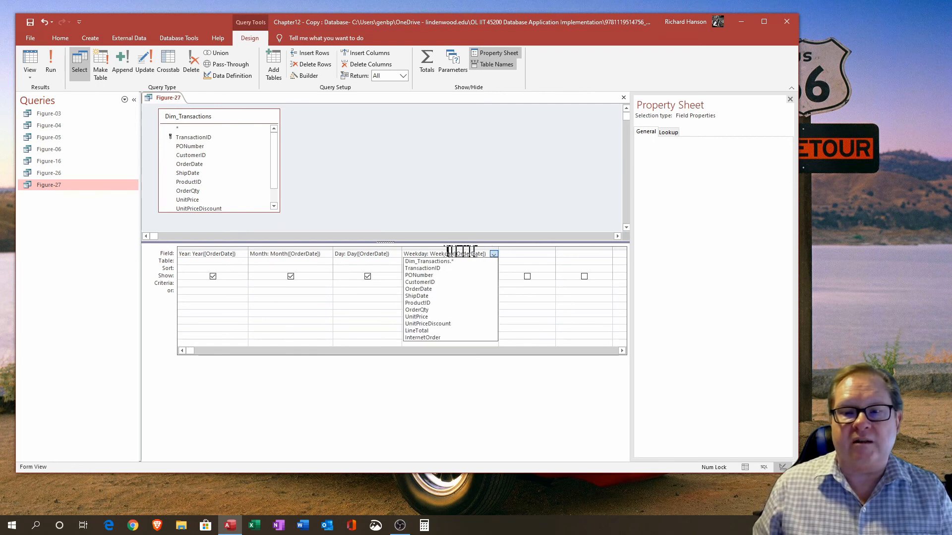
click(446, 226)
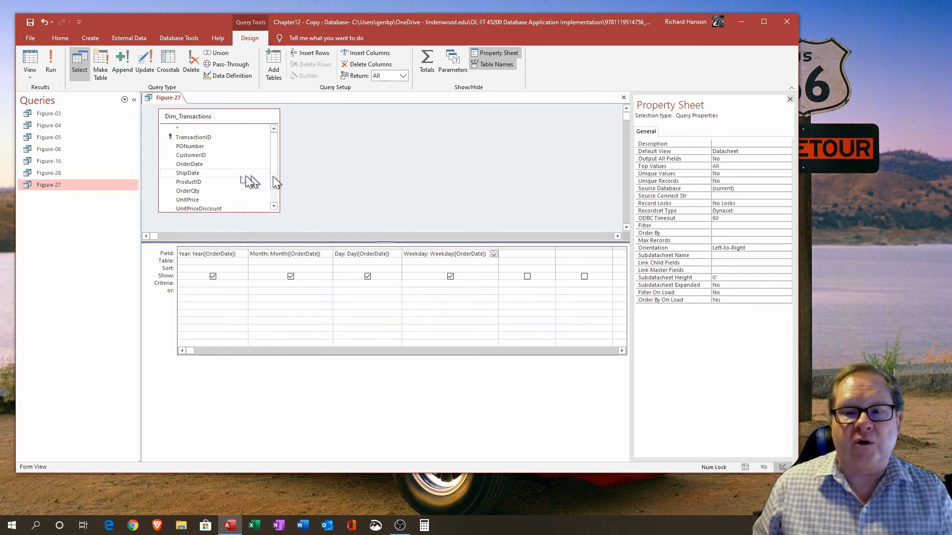
click(29, 70)
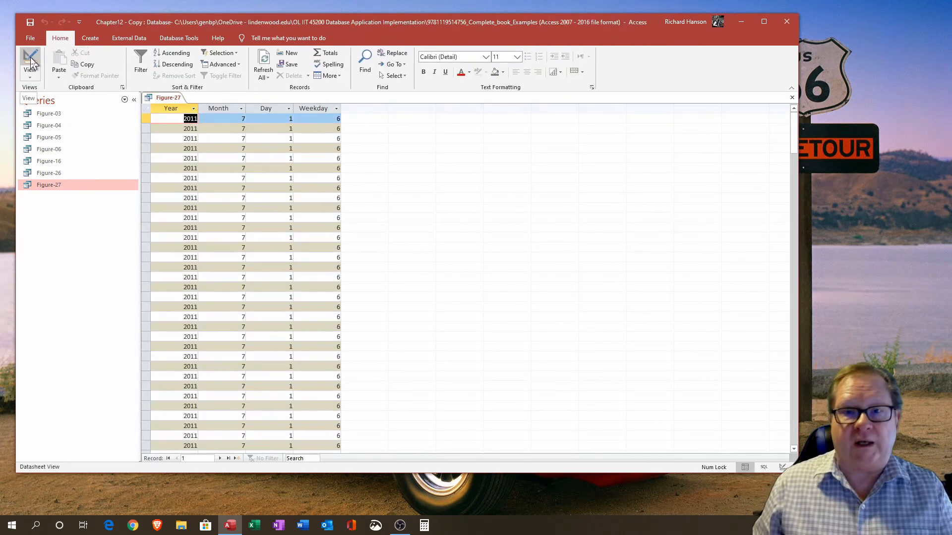
Step: Switch the Figure-27 query from its results back to Design View
click(319, 119)
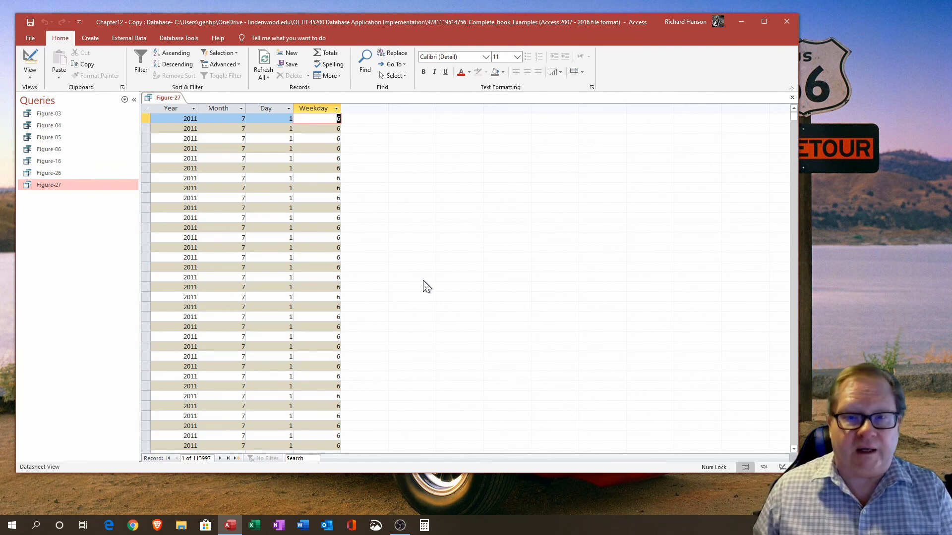
click(324, 109)
drag(326, 121, 339, 121)
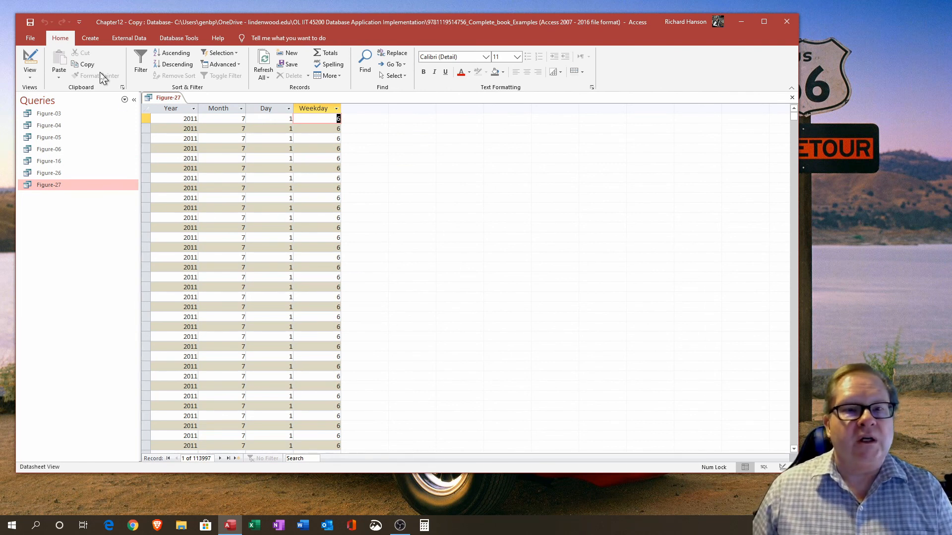
click(28, 59)
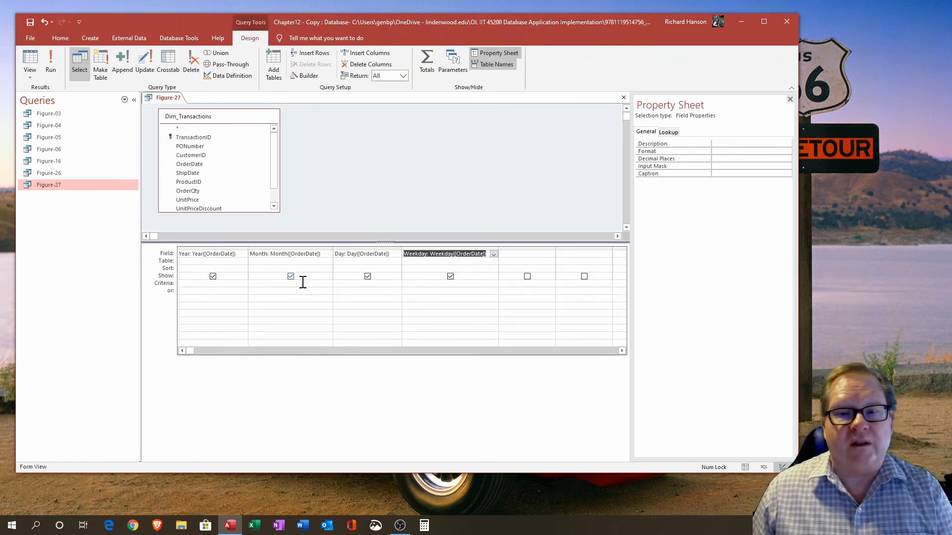
Step: Add a calculated field Expr1: [ShipDate]-[OrderDate] in the next empty grid column and preview the query results
click(390, 249)
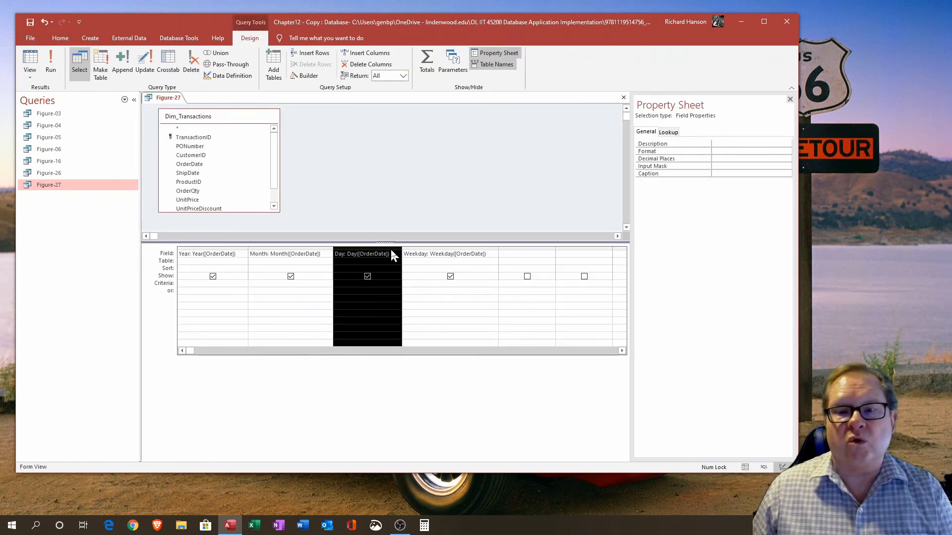
click(464, 297)
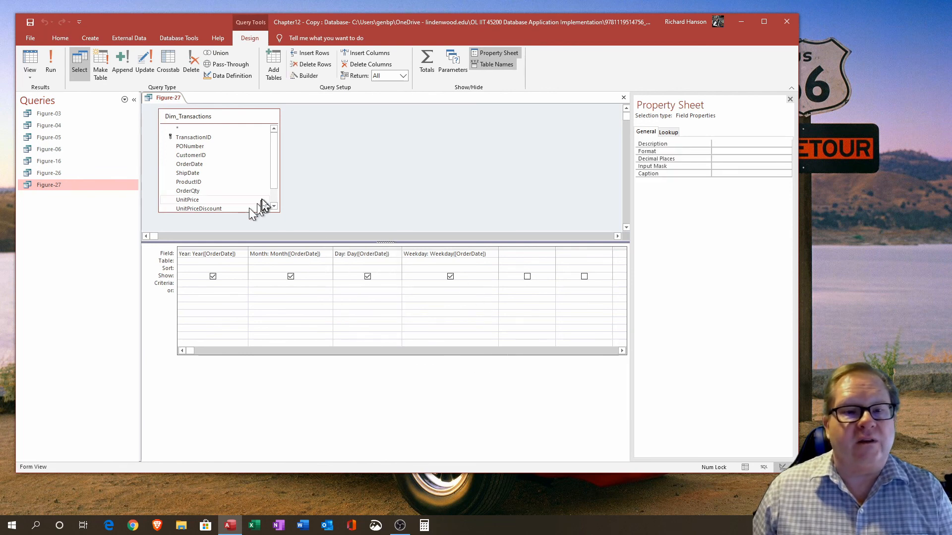
click(274, 206)
click(274, 206)
click(274, 206)
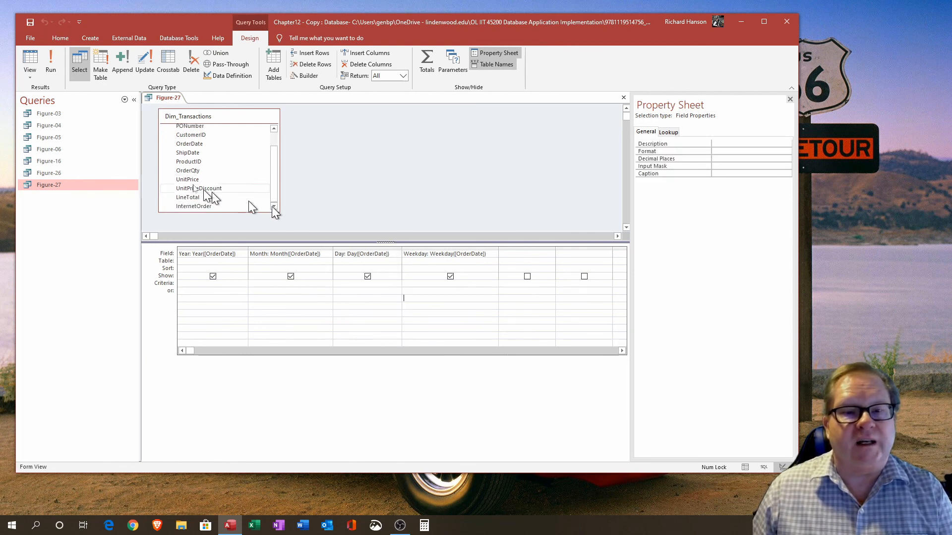
click(188, 153)
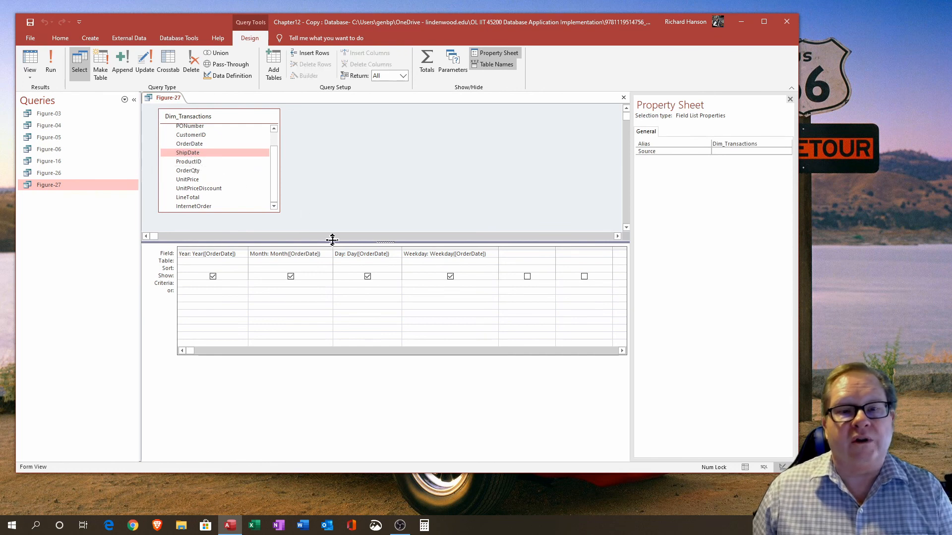
scroll(276, 184, up, 2)
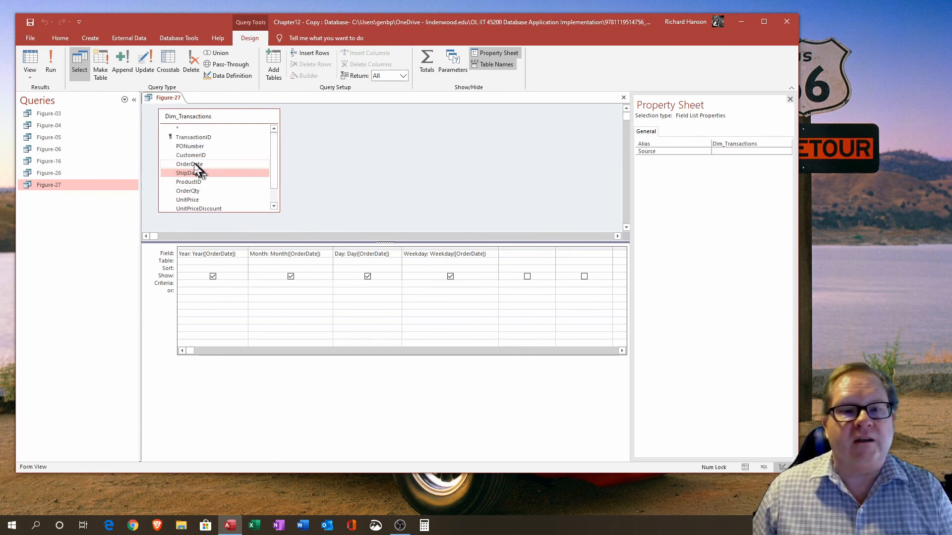
double_click(191, 164)
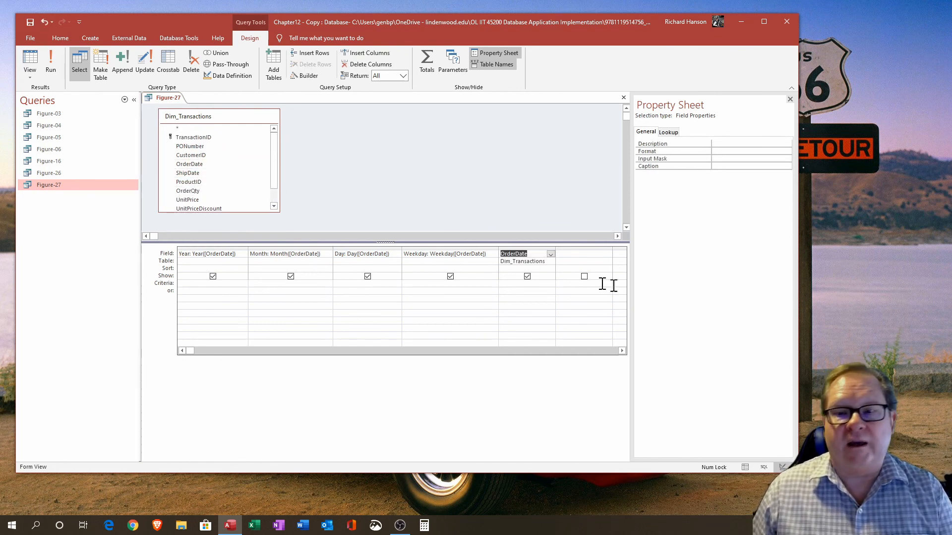
click(529, 255)
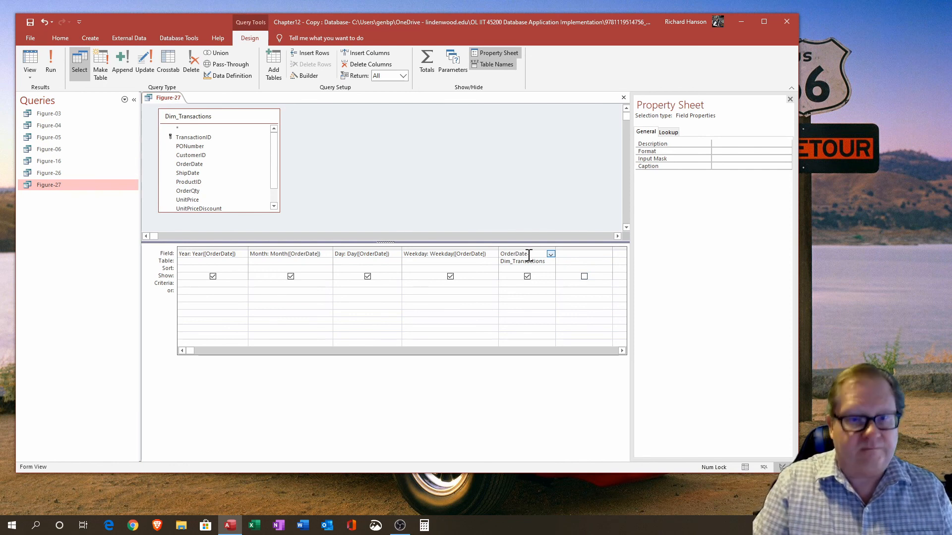
text(:Shi)
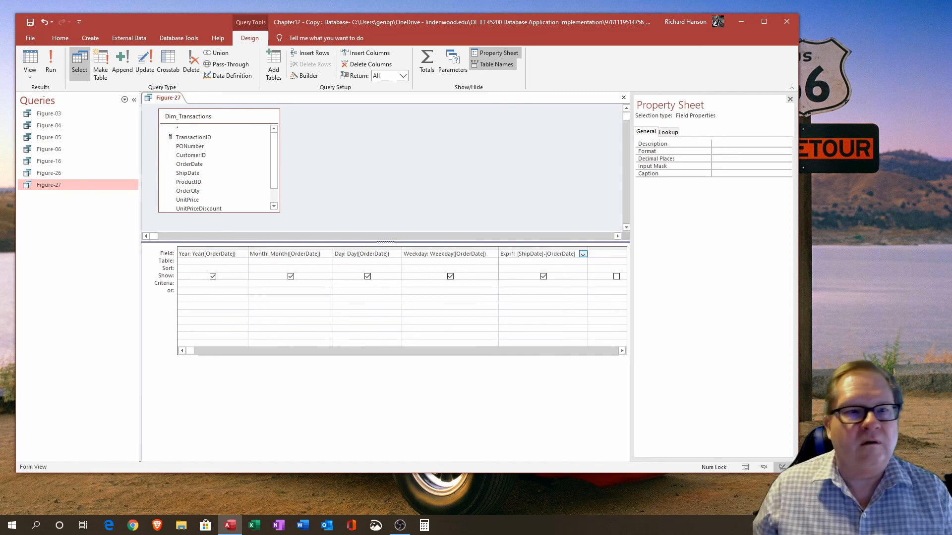
click(31, 62)
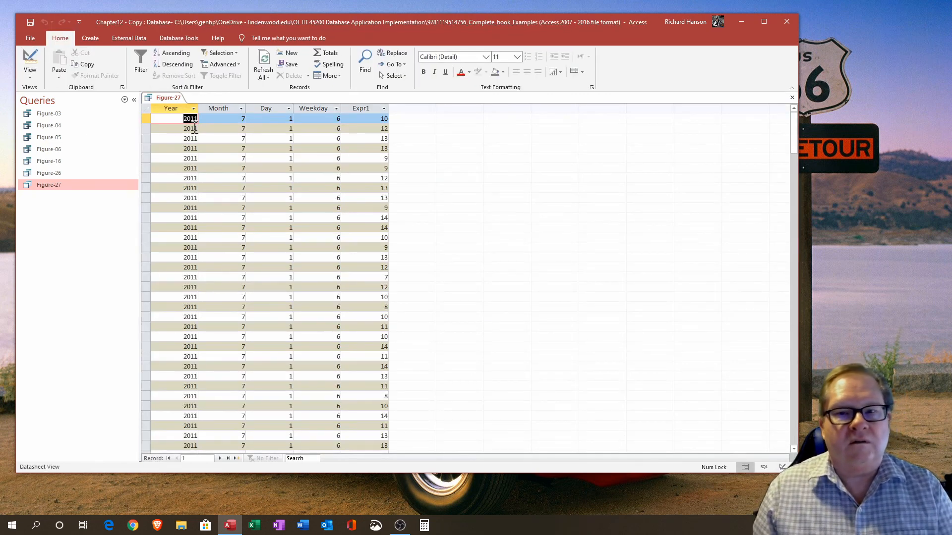